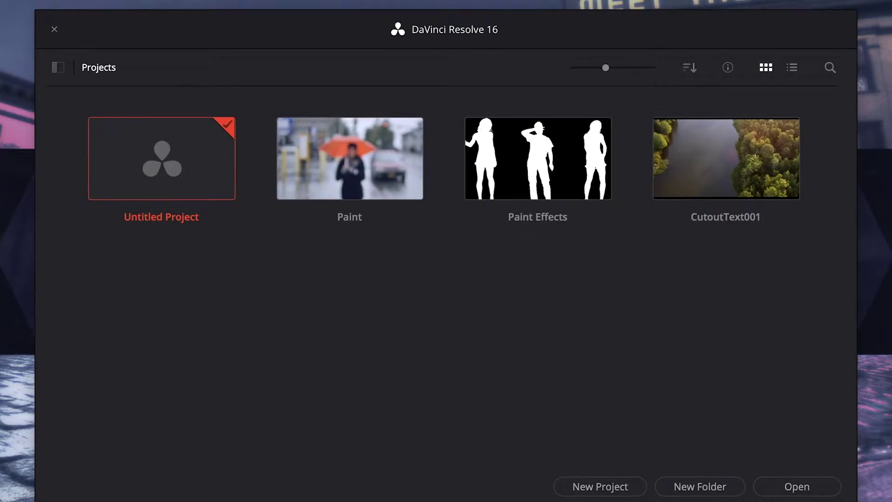
Open the Paint project from the Project Manager
click(599, 487)
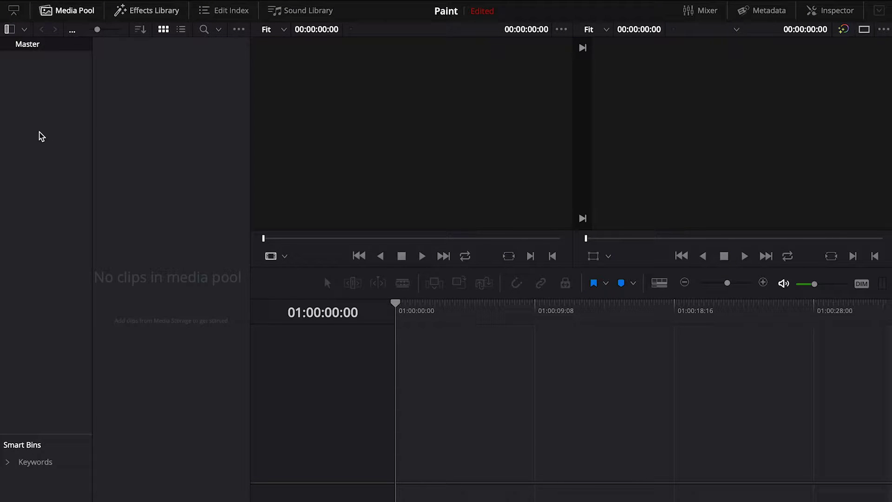
Create a new bin named Footage under the Master bin
right_click(48, 98)
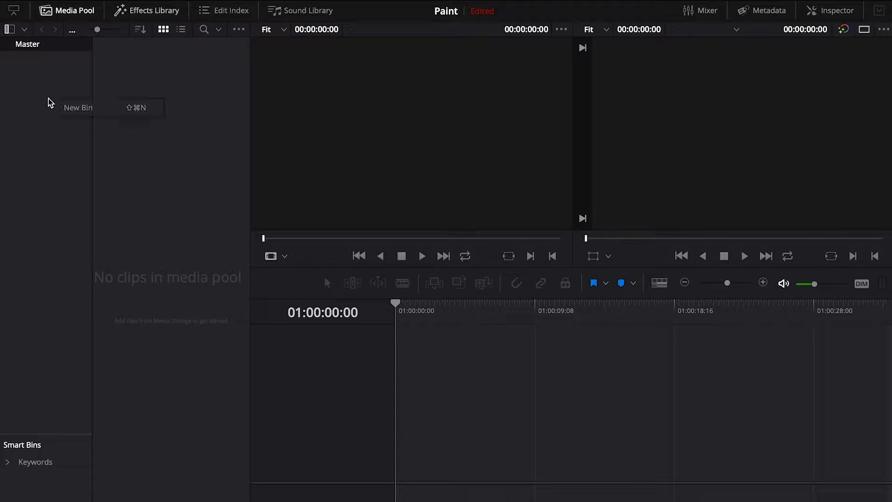
click(70, 110)
text(Foota)
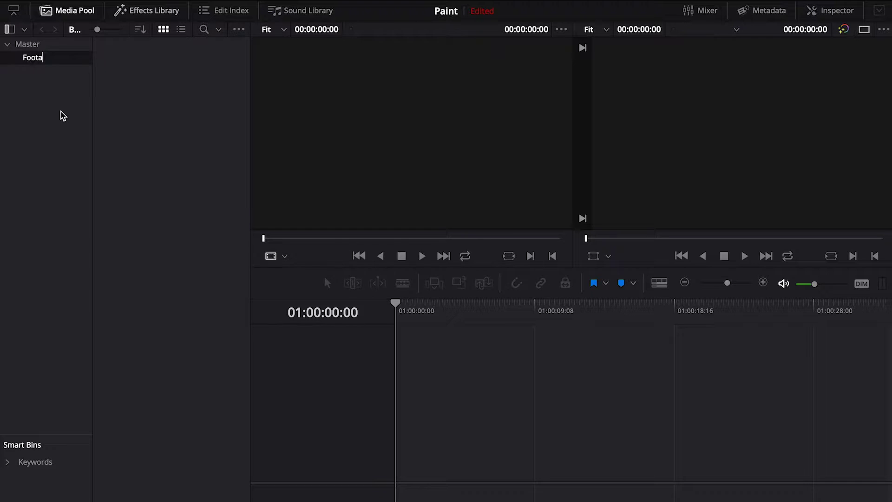
text(ge)
key(Return)
Import the clip Girl - 425.mp4 into the Footage bin
right_click(178, 106)
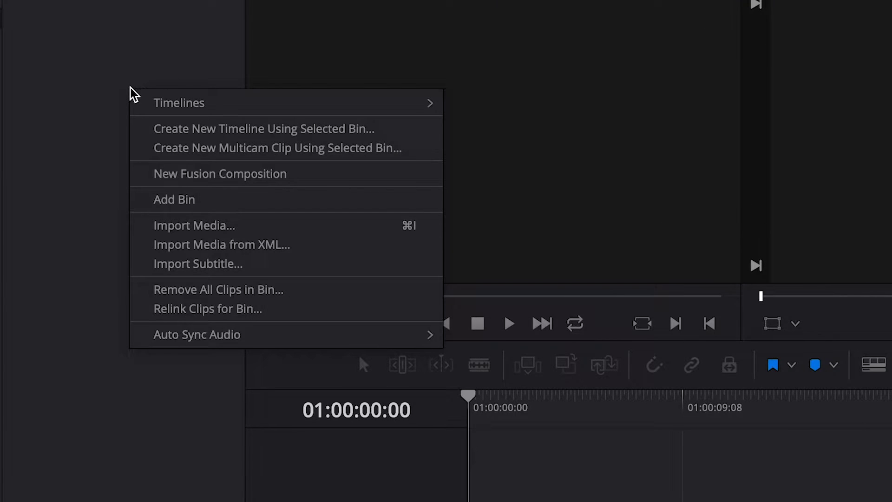
click(168, 228)
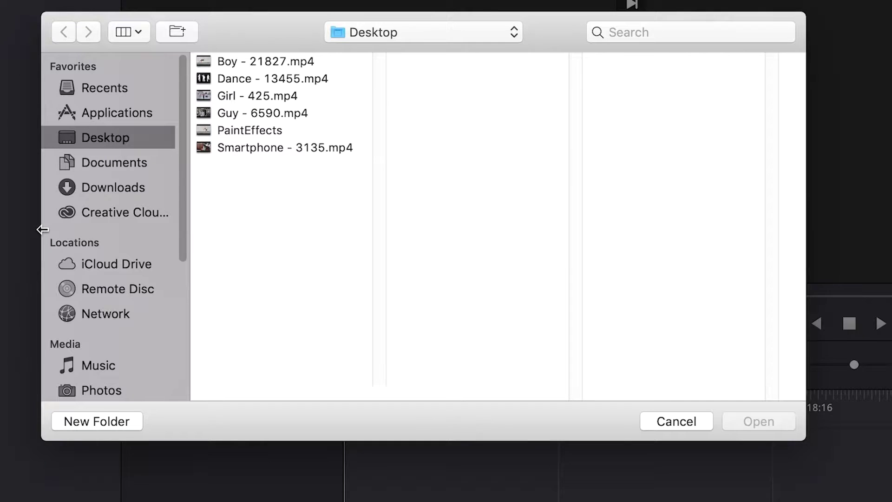
click(195, 96)
Load Girl - 425.mp4 in the source viewer and mark an In point at 00:00:05:05
double_click(224, 96)
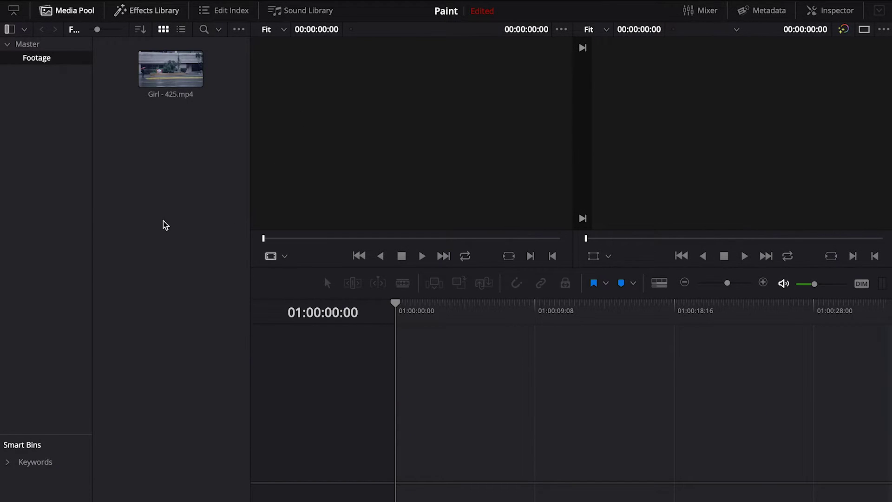
click(162, 80)
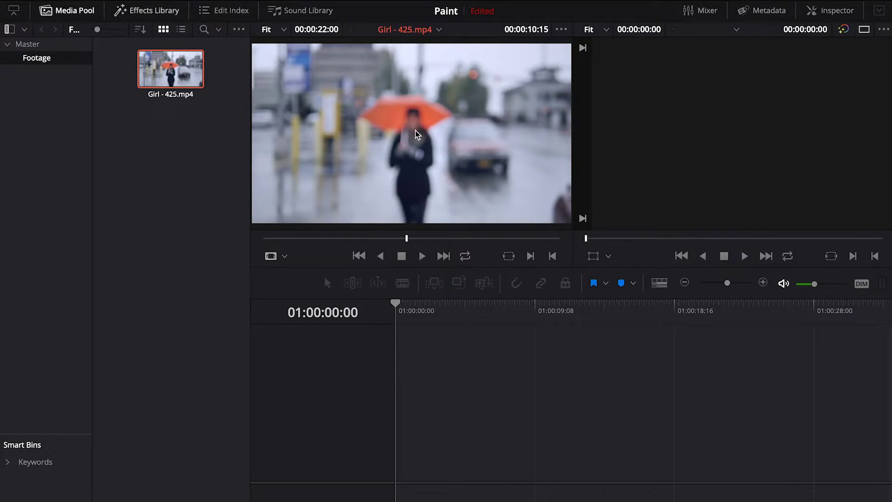
drag(357, 238, 409, 149)
key(i)
Mark the Out point at 00:00:07:08 and drop the trimmed clip onto a new timeline
key(space)
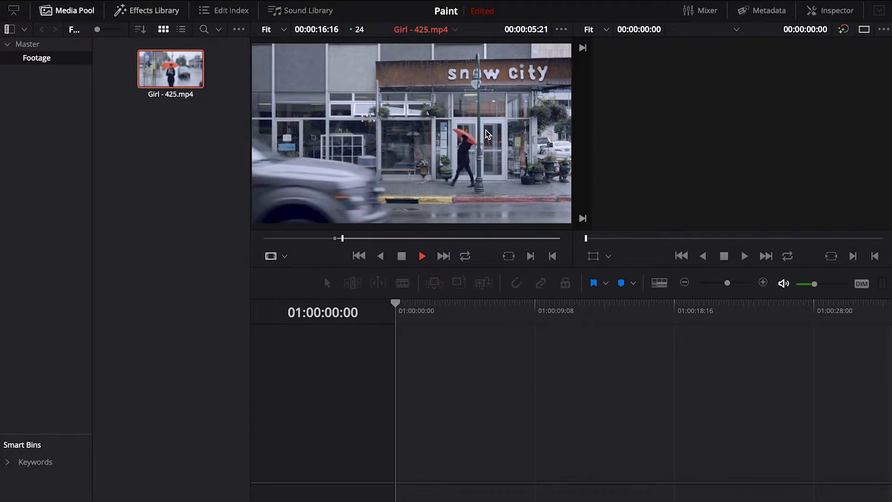
key(space)
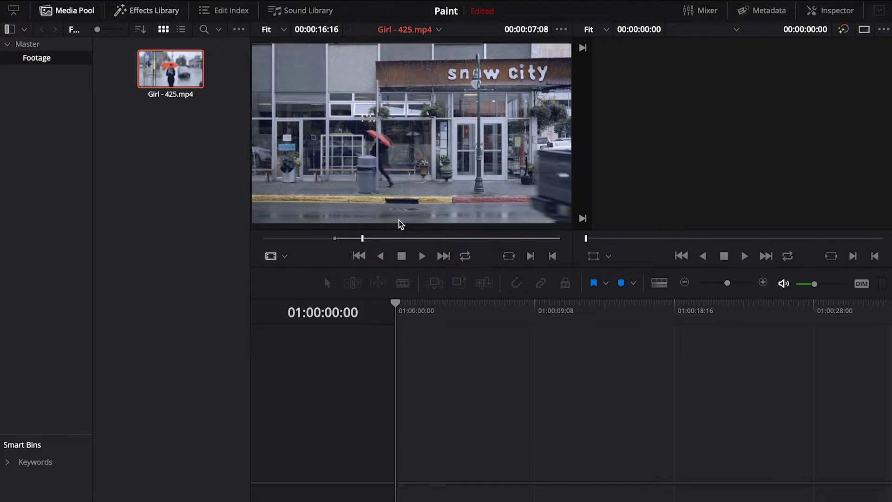
key(o)
drag(413, 205, 413, 475)
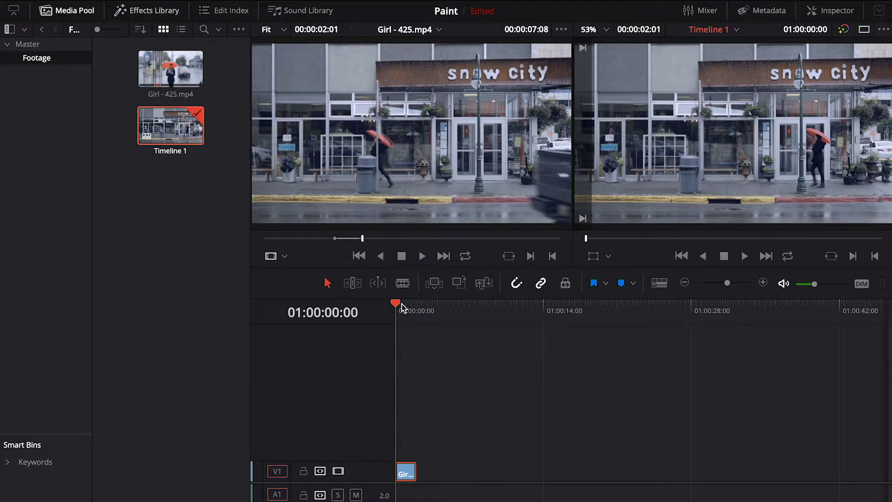
mouse_move(402, 308)
mouse_down()
mouse_move(421, 307)
mouse_move(395, 308)
mouse_up()
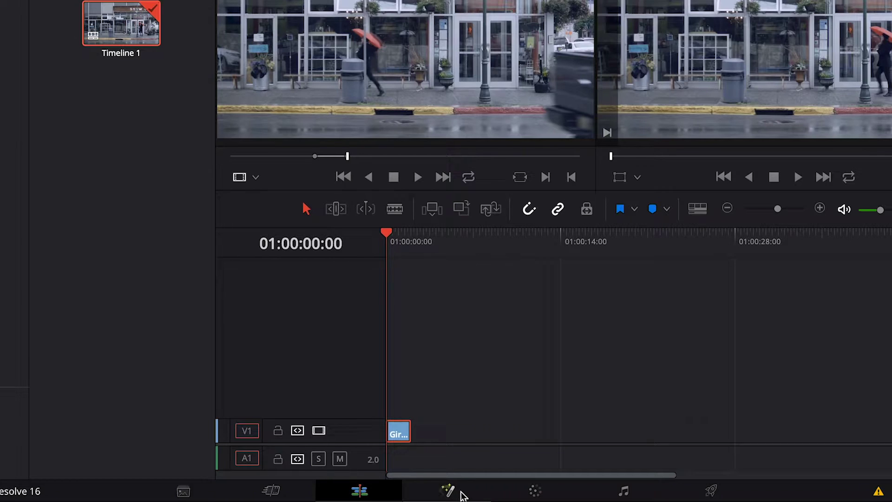
Open the clip on the Fusion page and select MediaIn1 to view its settings
click(447, 492)
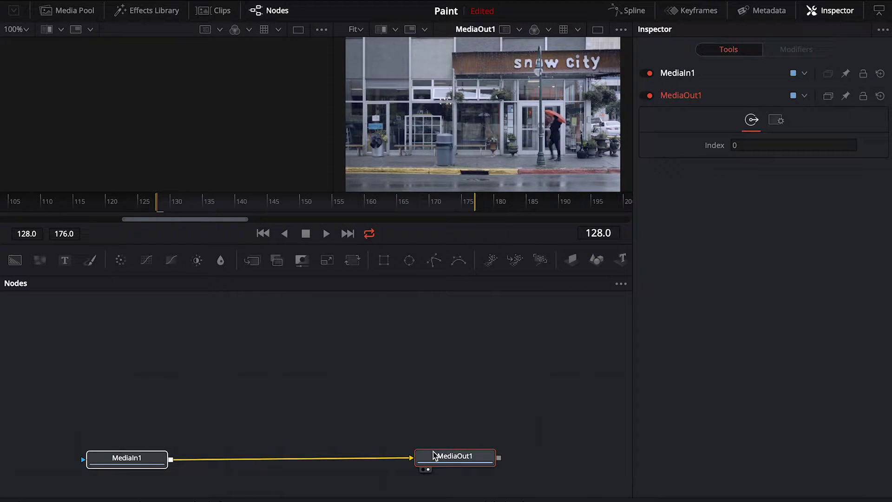
click(149, 464)
scroll(358, 448, down, 1)
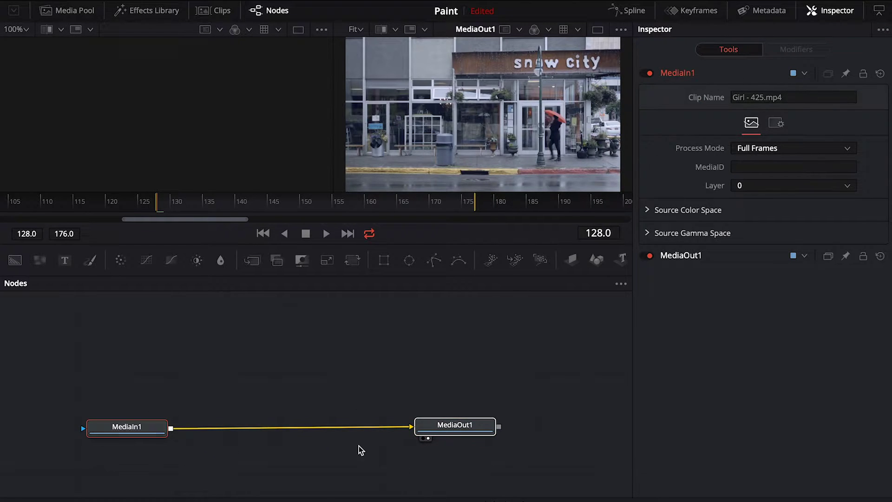
Level MediaIn1 and MediaOut1 and spread them farther apart in the Nodes view
drag(453, 429, 459, 423)
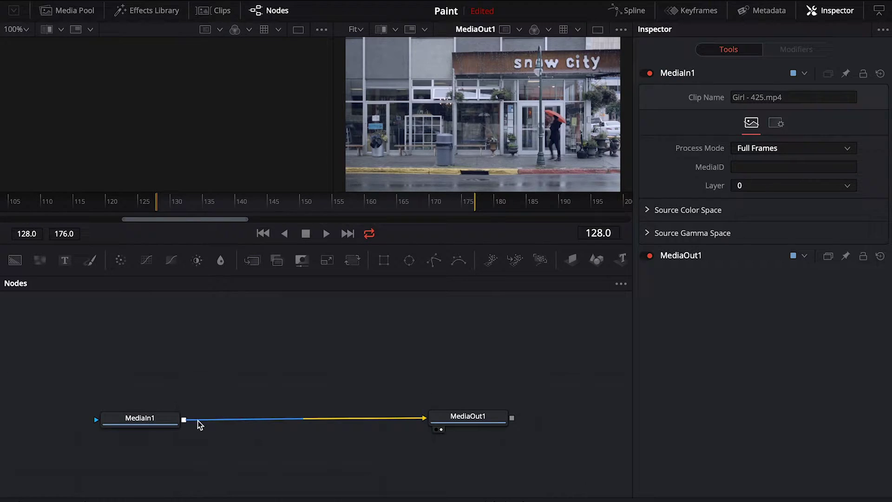
mouse_move(155, 424)
drag(156, 423, 137, 423)
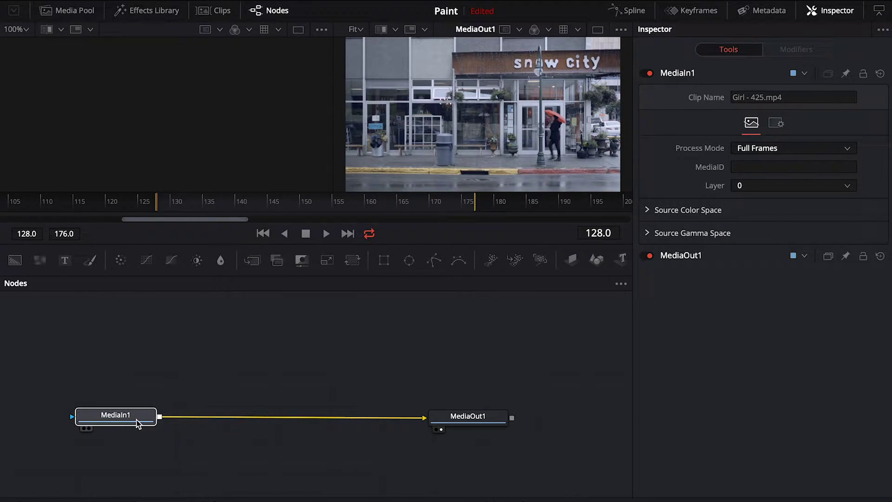
drag(486, 421, 533, 422)
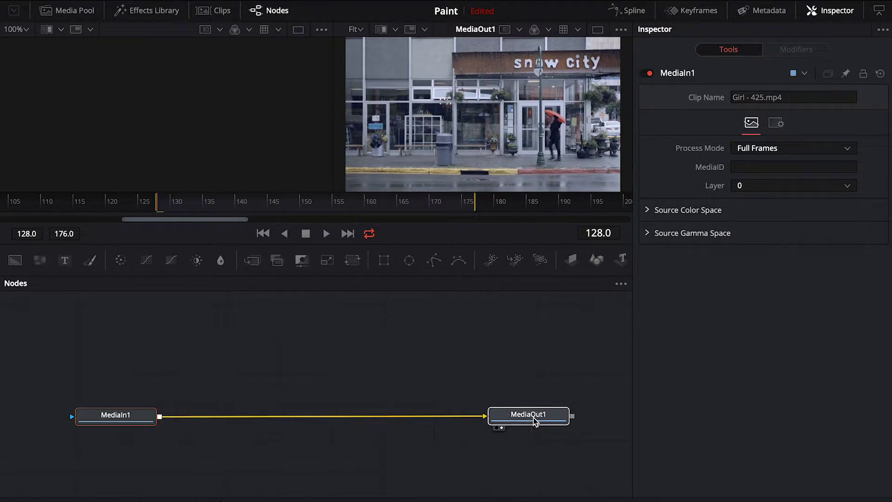
click(535, 415)
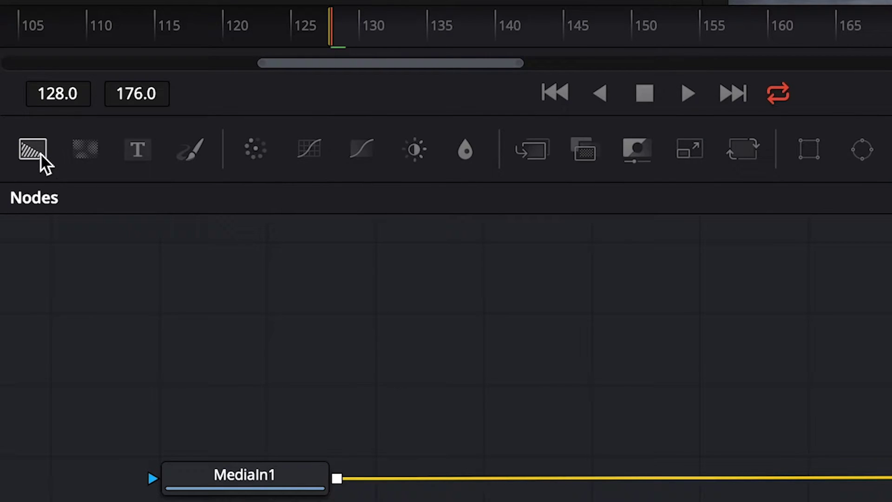
Drag Background, Paint and Merge tools into the node graph above MediaIn1
drag(38, 151, 592, 266)
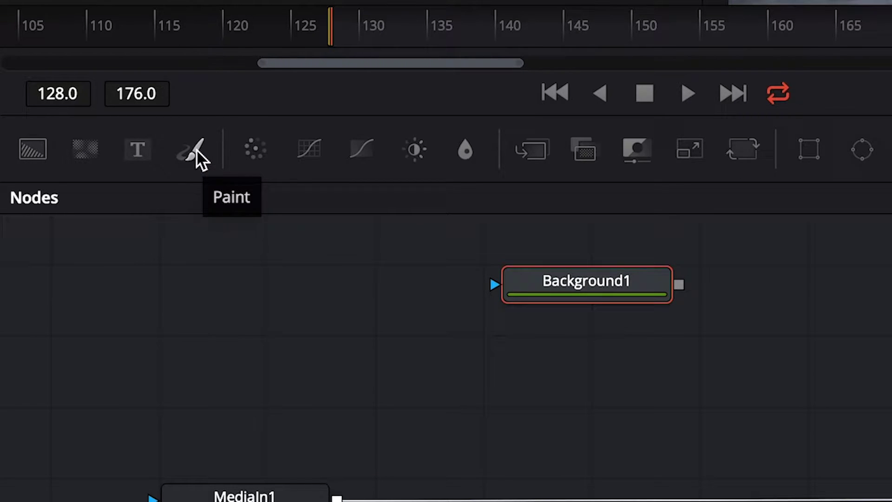
mouse_move(196, 150)
mouse_down()
mouse_move(356, 279)
mouse_move(586, 362)
mouse_up()
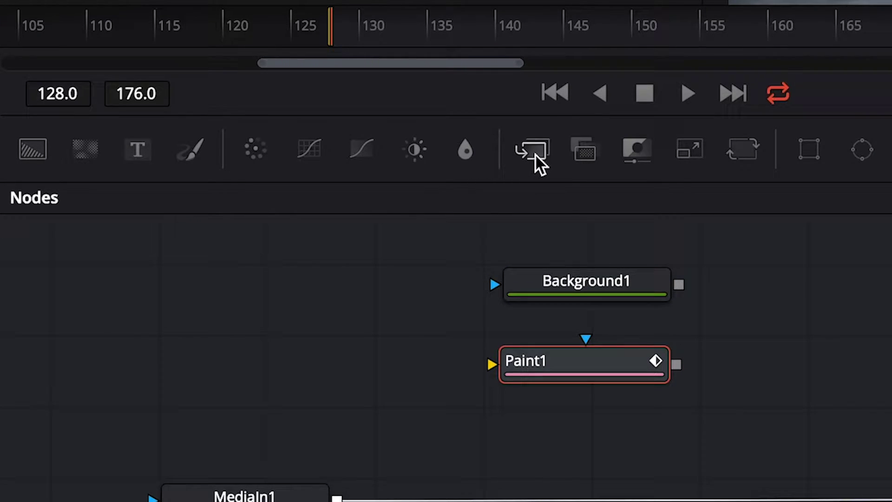
mouse_move(534, 155)
mouse_down()
mouse_move(400, 355)
mouse_move(378, 325)
mouse_up()
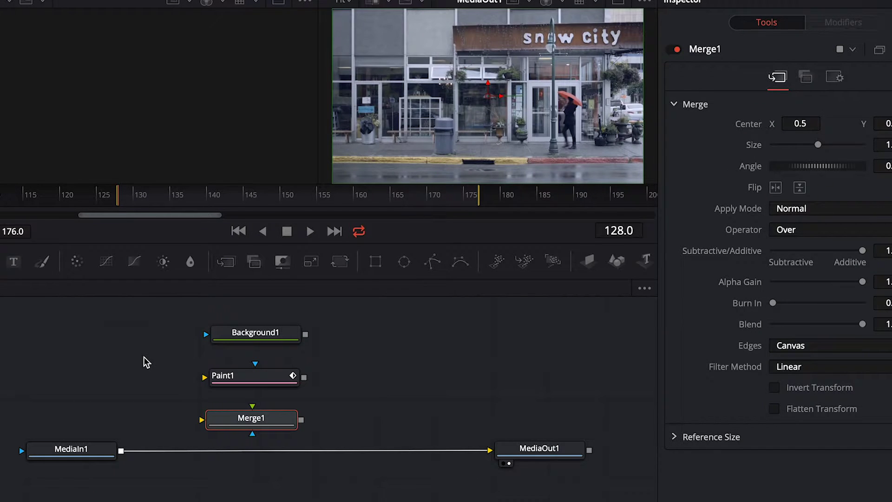
Add a Soft Glow node by searching 'soft' in the tool search
key(shift+space)
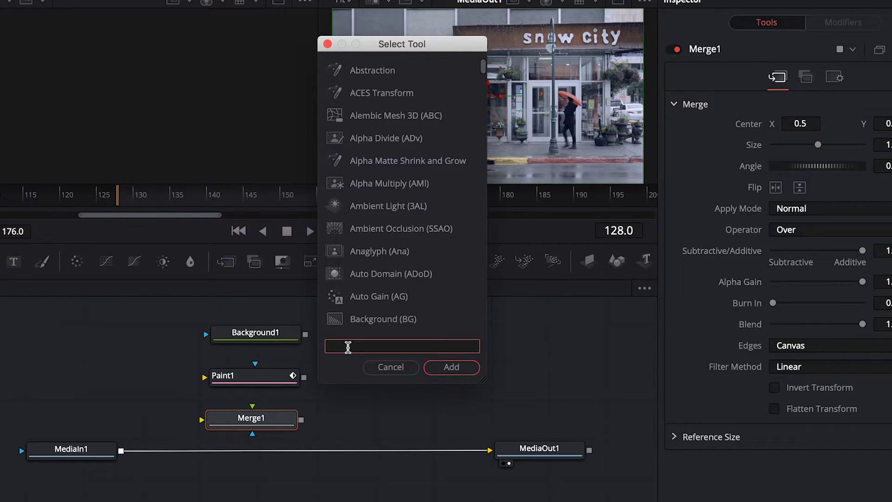
text(soft)
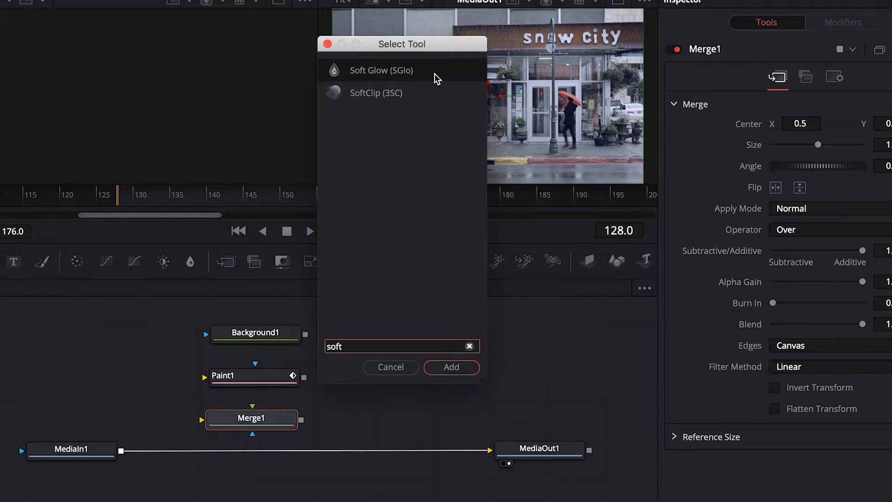
click(450, 370)
Detach SoftGlow1 from Merge1 and move it up and right of the stack
drag(394, 421, 500, 383)
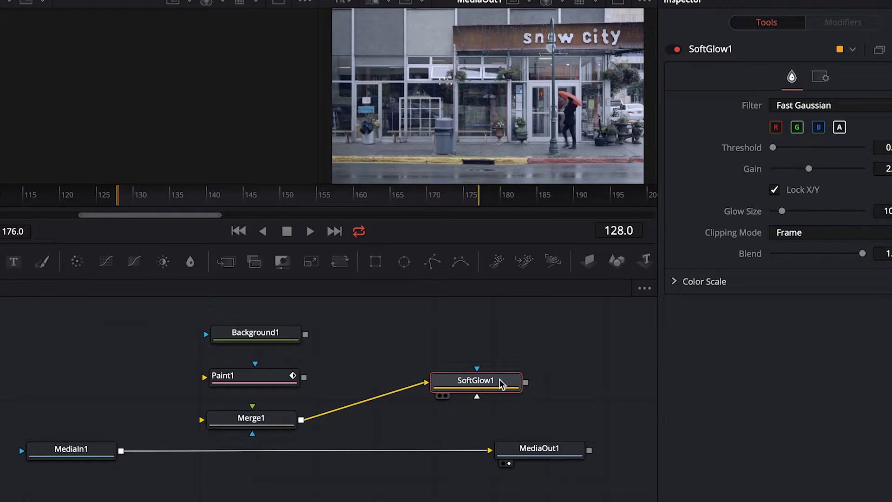
drag(426, 382, 414, 384)
drag(473, 385, 477, 364)
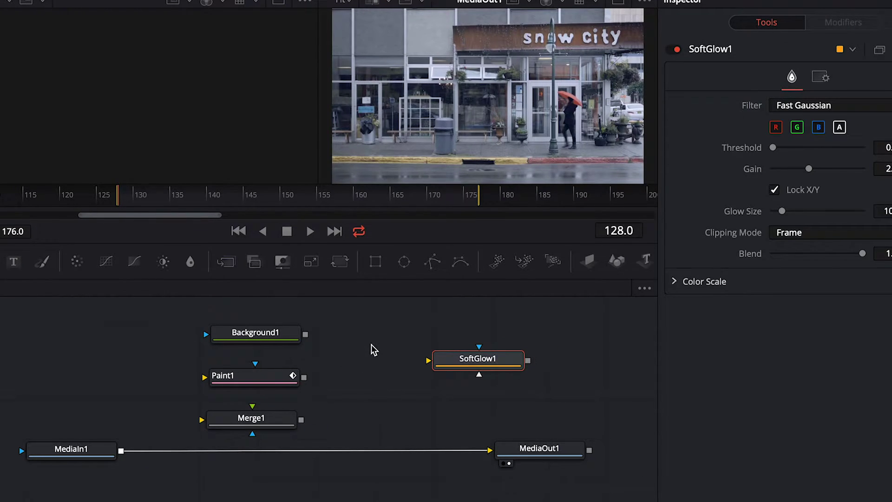
drag(309, 277, 309, 220)
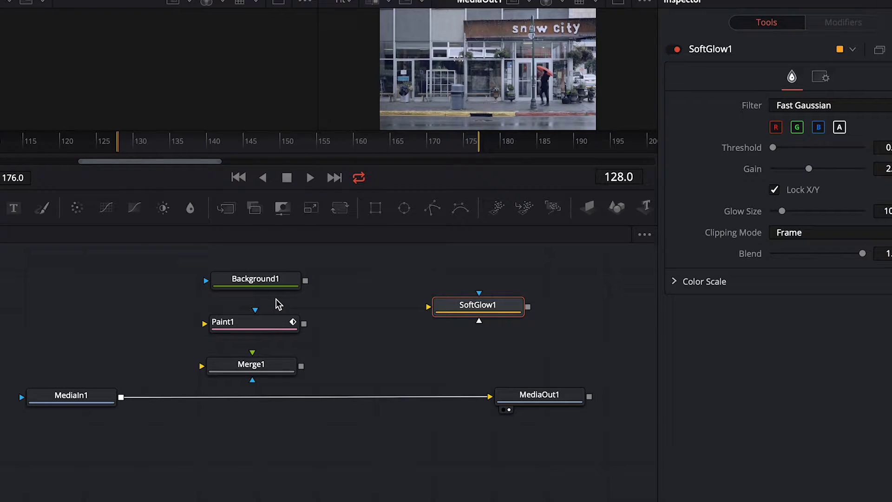
Connect Background1's output into Paint1's Input
click(272, 275)
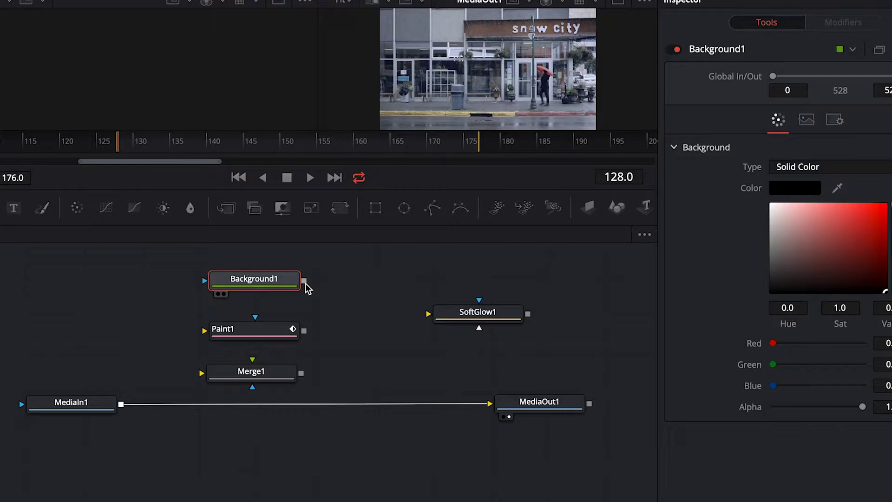
mouse_move(305, 280)
mouse_down()
mouse_move(331, 284)
mouse_move(313, 315)
mouse_move(258, 331)
mouse_move(279, 333)
mouse_move(286, 355)
mouse_move(286, 344)
mouse_up()
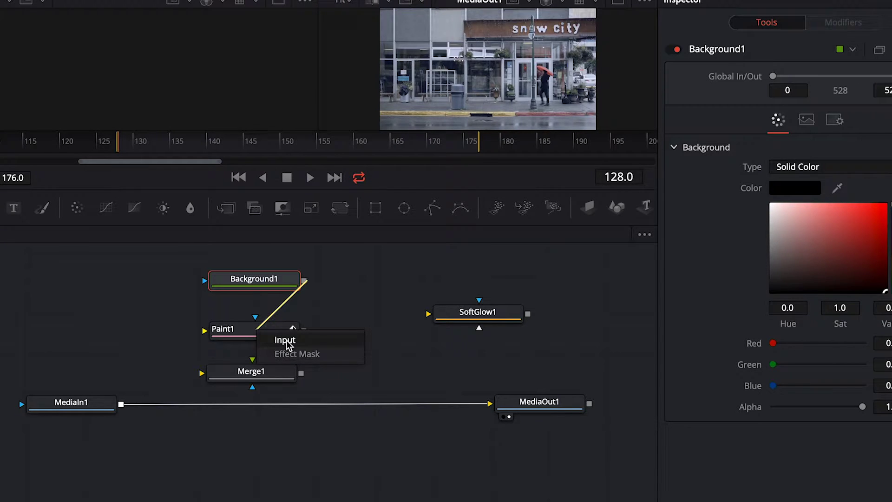
drag(287, 345, 288, 344)
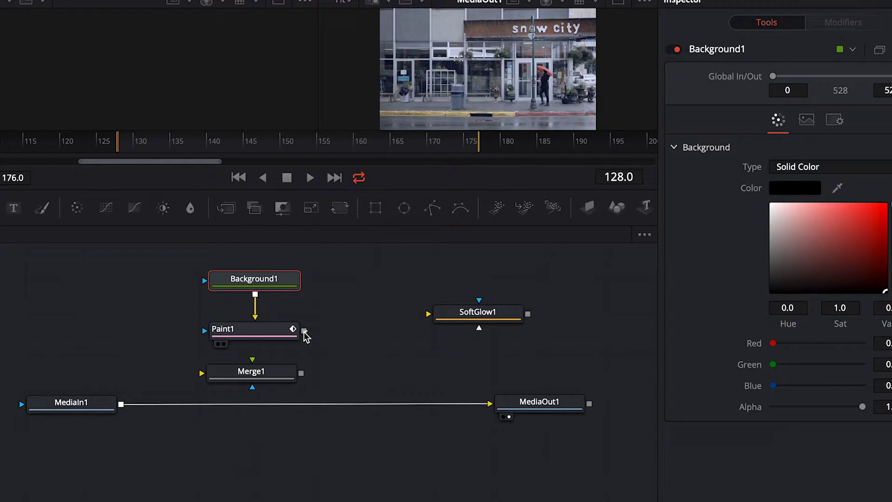
Wire Paint1 into Merge1 and reroute MediaIn1 from MediaOut1 into Merge1's background
mouse_move(304, 331)
mouse_down()
mouse_move(258, 371)
mouse_move(288, 415)
mouse_move(476, 103)
mouse_move(379, 306)
mouse_move(286, 415)
mouse_move(298, 399)
mouse_up()
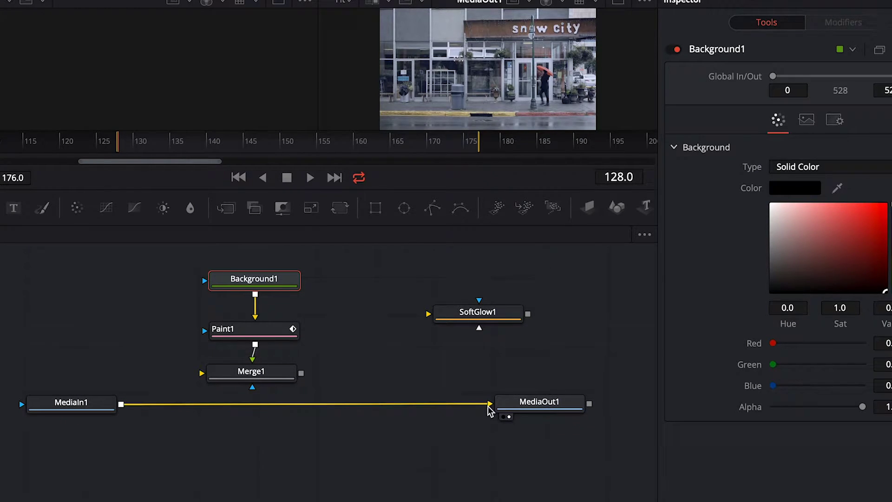
drag(493, 407, 255, 374)
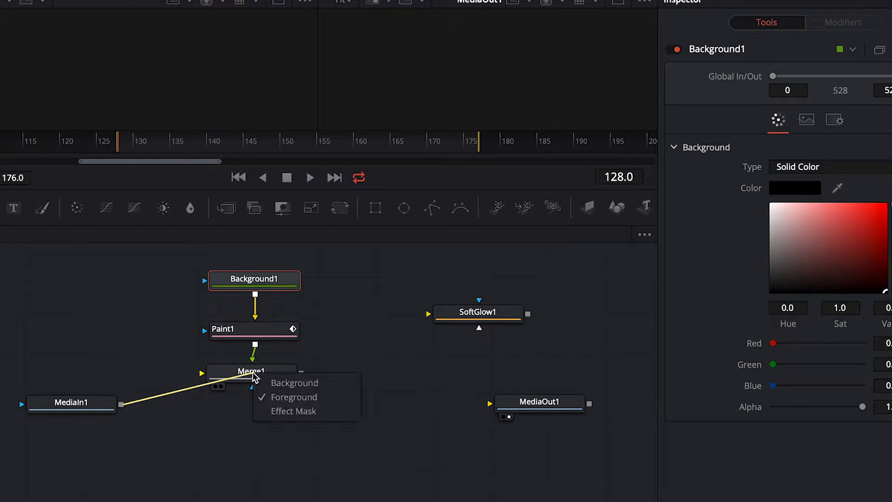
click(293, 385)
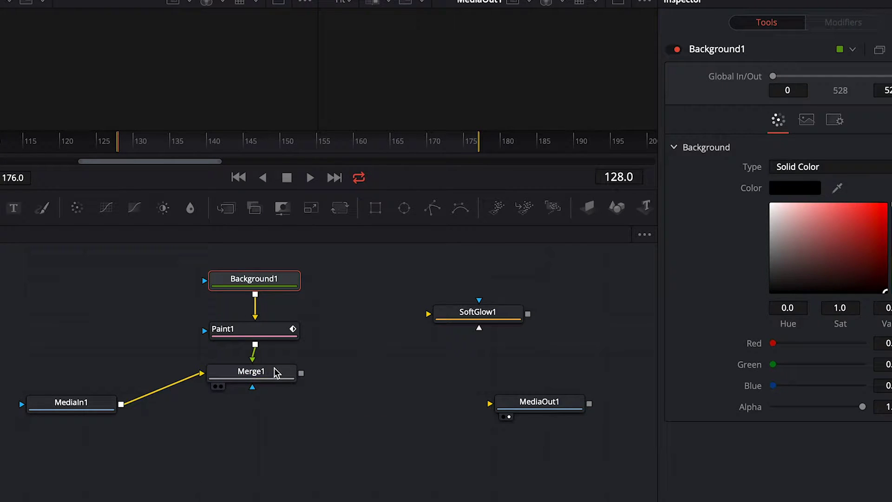
Level Merge1 with MediaIn1 and connect Merge1's output to MediaOut1
drag(275, 370, 276, 397)
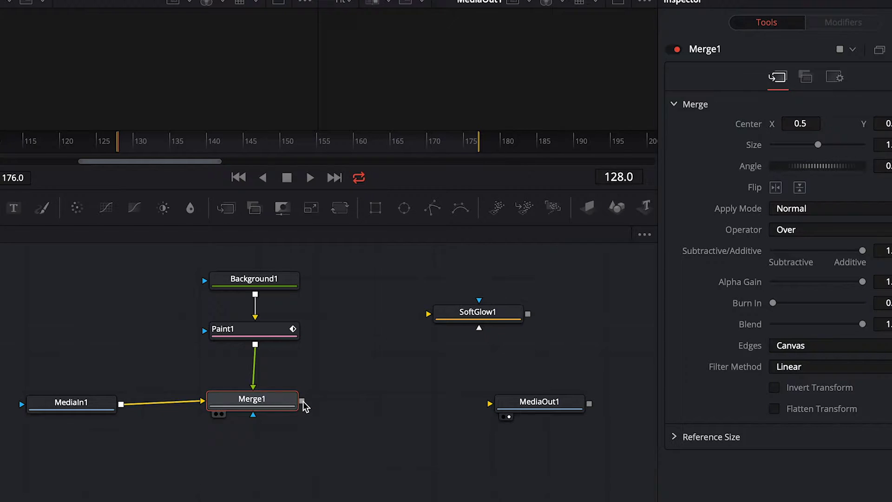
drag(303, 401, 582, 414)
drag(297, 404, 300, 405)
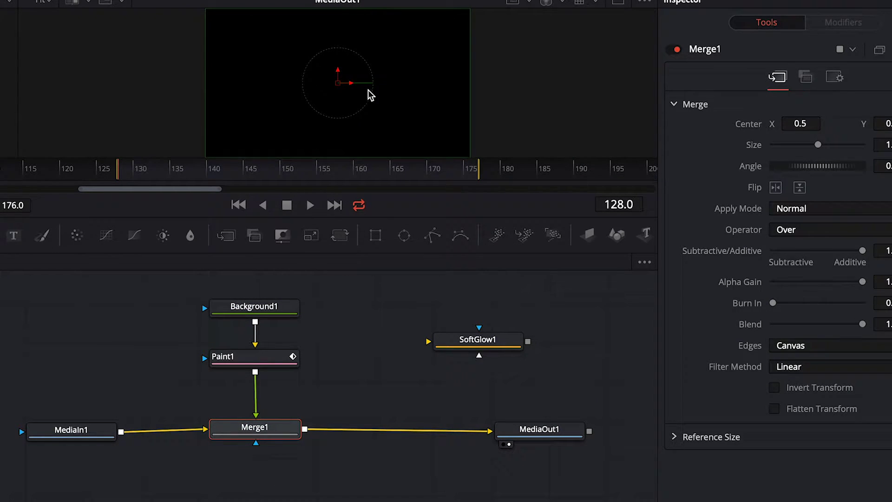
Set Background1's alpha to 0.0, then try and undo a test stroke on Paint1
click(252, 308)
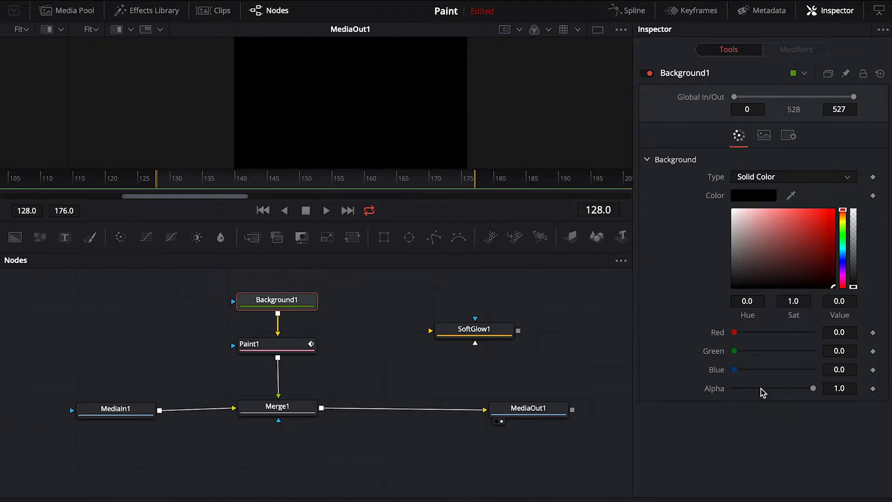
drag(813, 391, 684, 394)
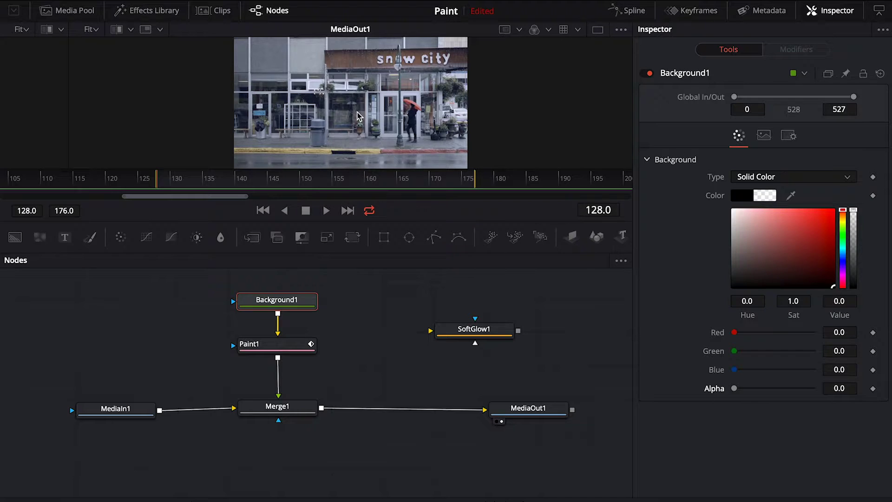
click(272, 349)
mouse_move(402, 80)
mouse_down()
mouse_move(343, 98)
mouse_move(328, 151)
mouse_up()
key(ctrl+z)
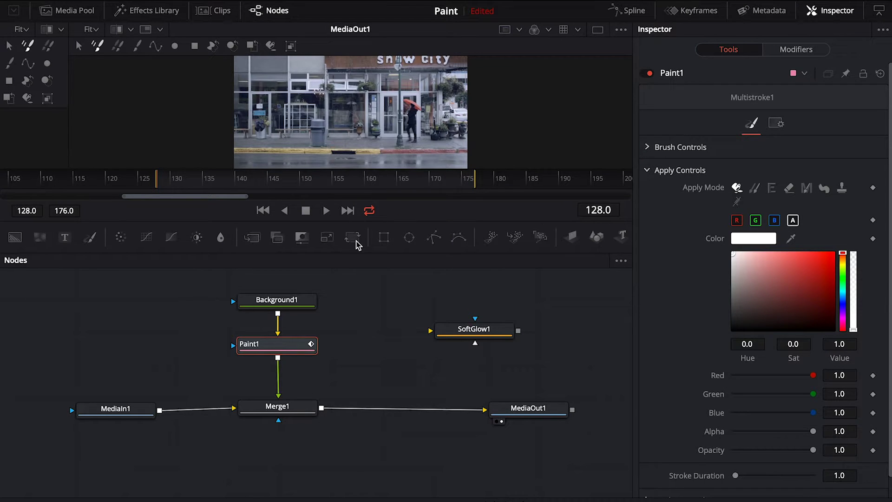
Move to frame 134 and test, then undo, a zigzag stroke on Paint1
key(Right)
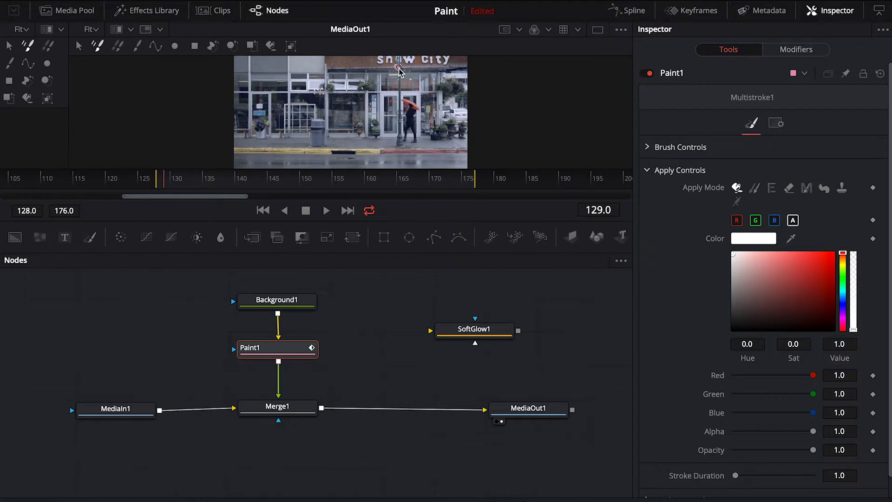
mouse_move(179, 186)
mouse_down()
mouse_move(209, 185)
mouse_move(196, 185)
mouse_up()
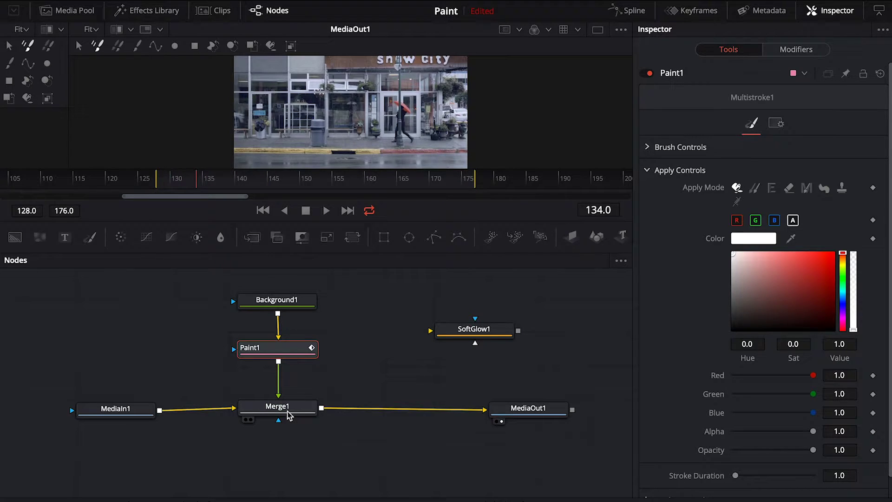
click(288, 414)
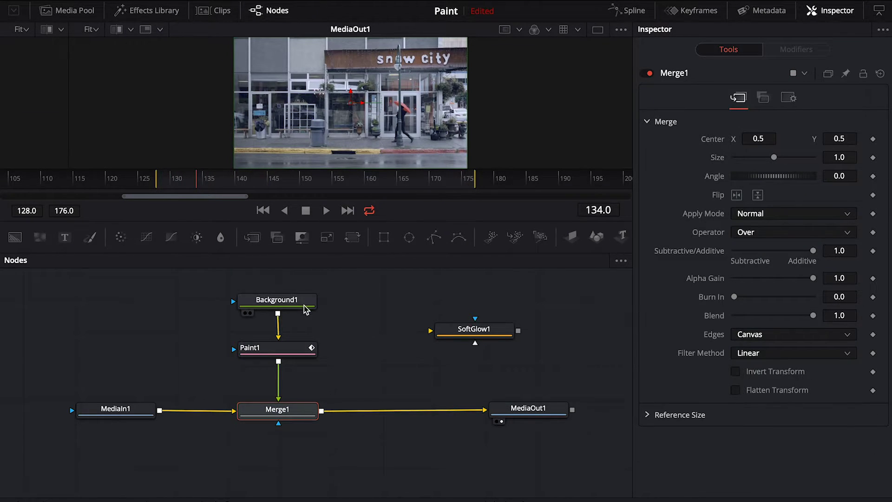
click(289, 353)
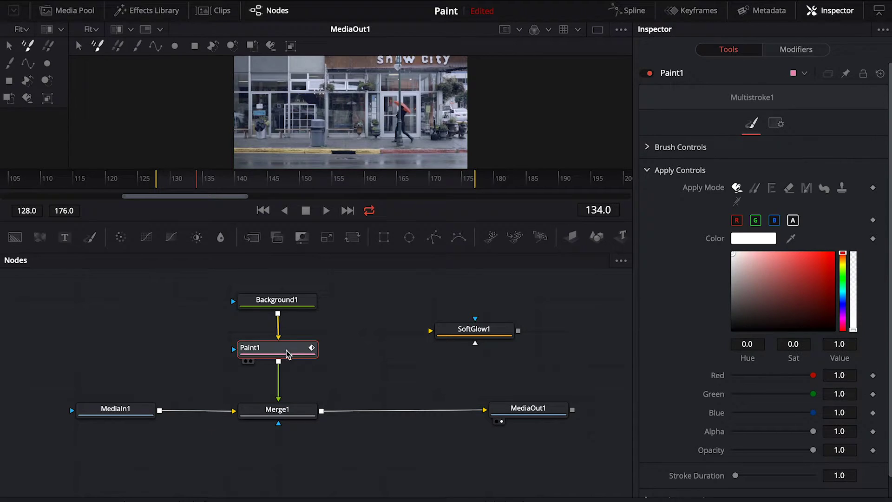
mouse_move(382, 85)
mouse_down()
mouse_move(338, 147)
mouse_move(347, 148)
mouse_up()
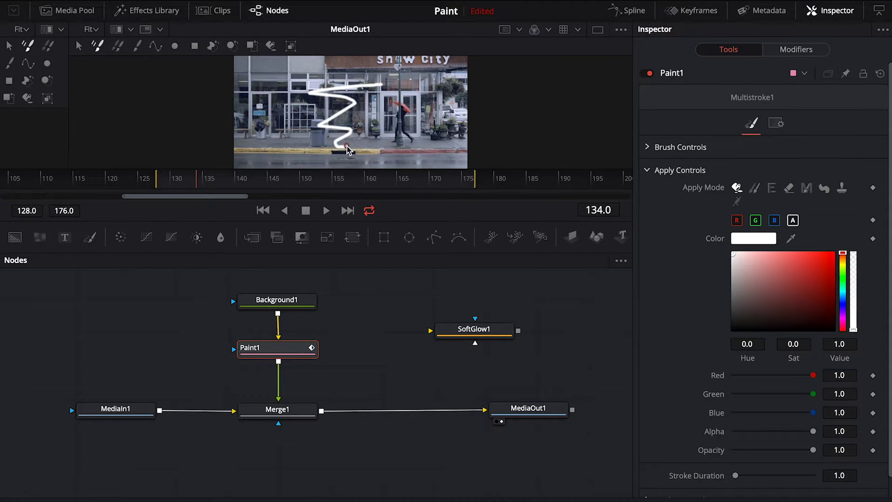
key(ctrl+z)
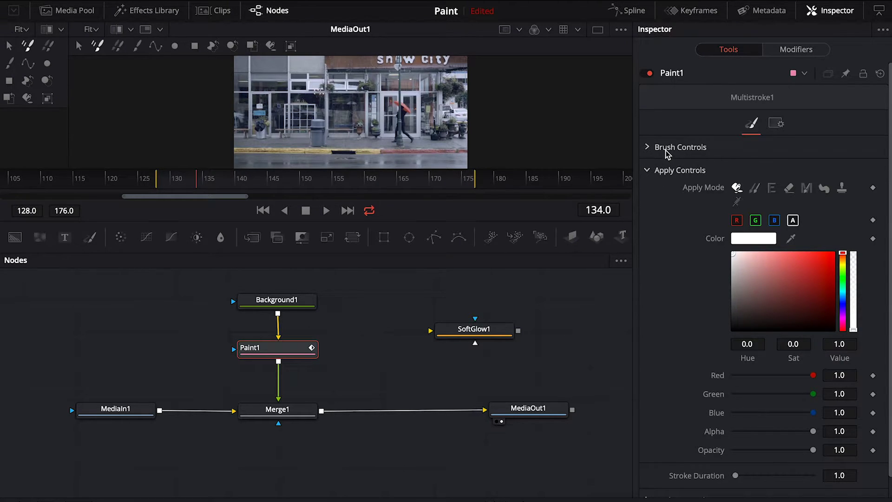
Shrink the brush to 0.0071 and test red and pale yellow paint strokes
click(648, 147)
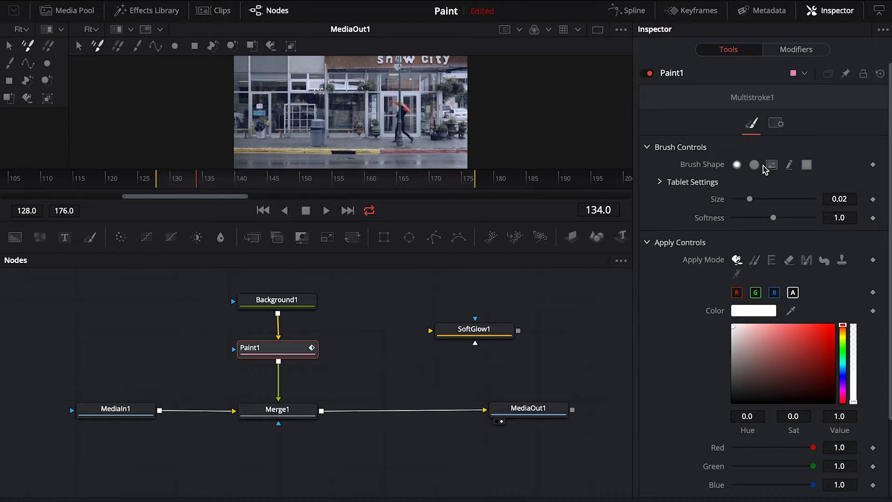
drag(750, 199, 739, 199)
scroll(682, 266, down, 3)
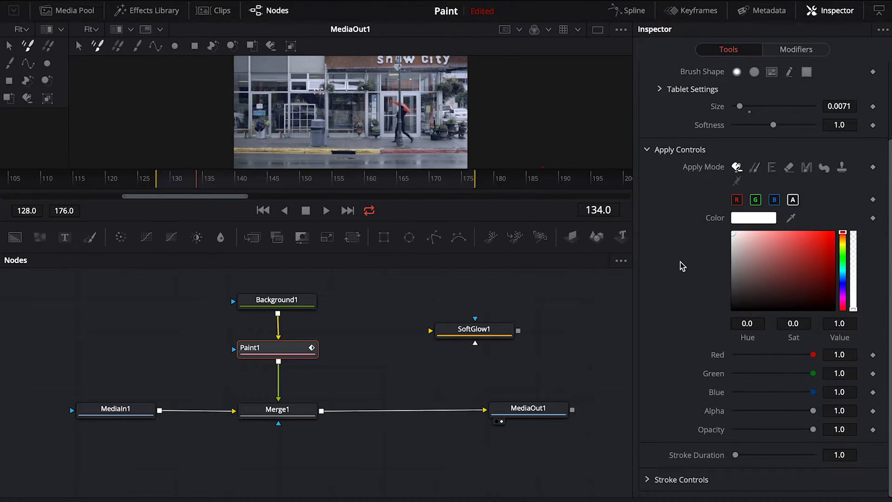
mouse_move(785, 255)
mouse_down()
mouse_move(805, 249)
mouse_move(830, 232)
mouse_up()
mouse_move(387, 81)
mouse_down()
mouse_move(337, 87)
mouse_move(349, 119)
mouse_move(336, 134)
mouse_up()
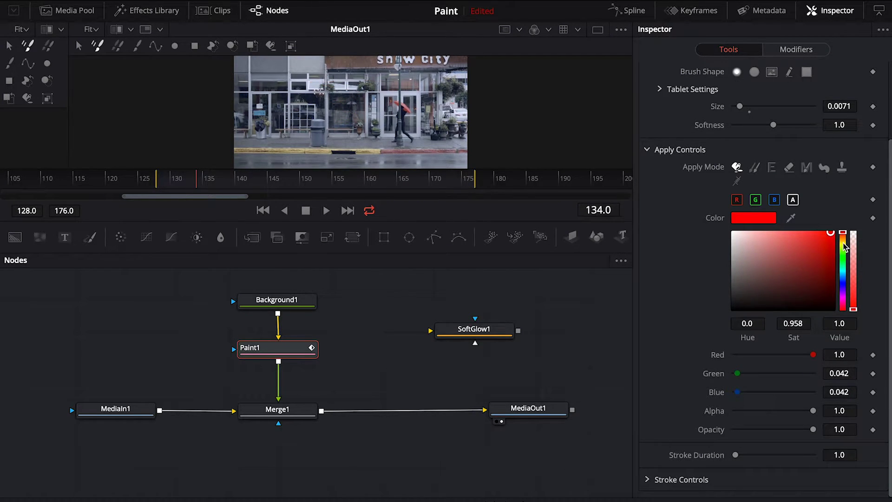
drag(845, 247, 843, 244)
click(745, 252)
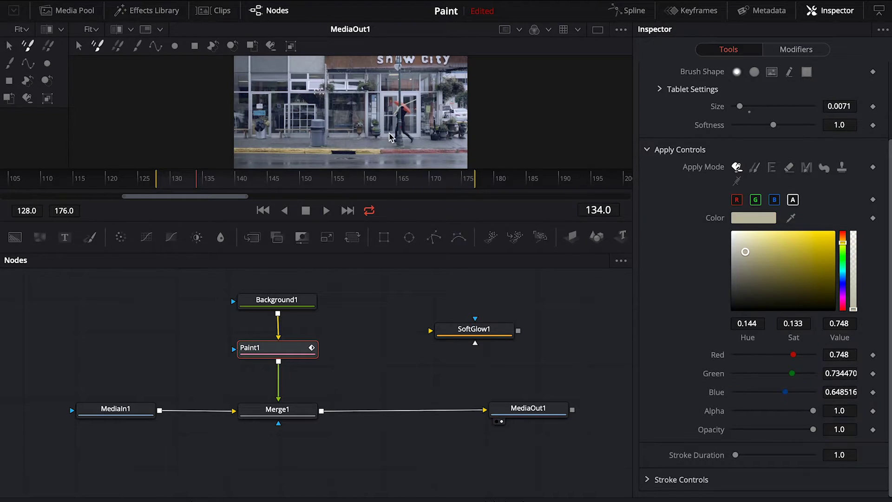
drag(390, 137, 390, 139)
Reset the paint colour to white, set brush size 0.0047, and undo the test strokes
drag(744, 242, 733, 232)
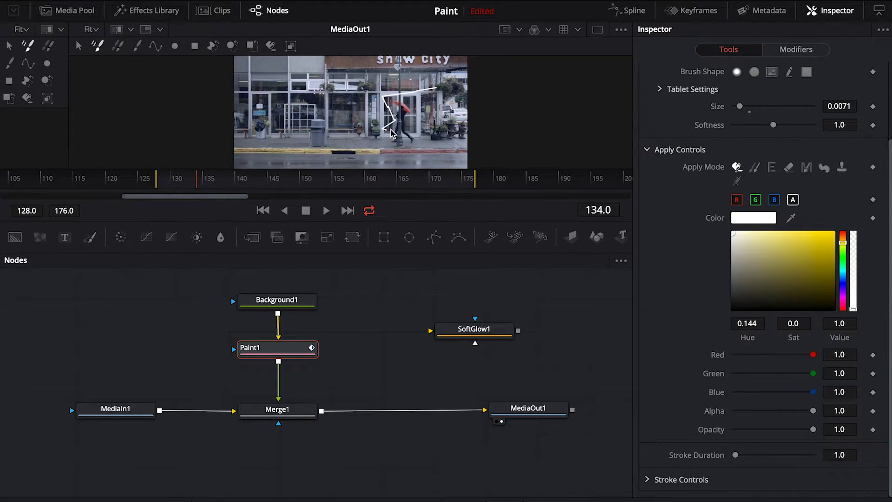
key(ctrl+z)
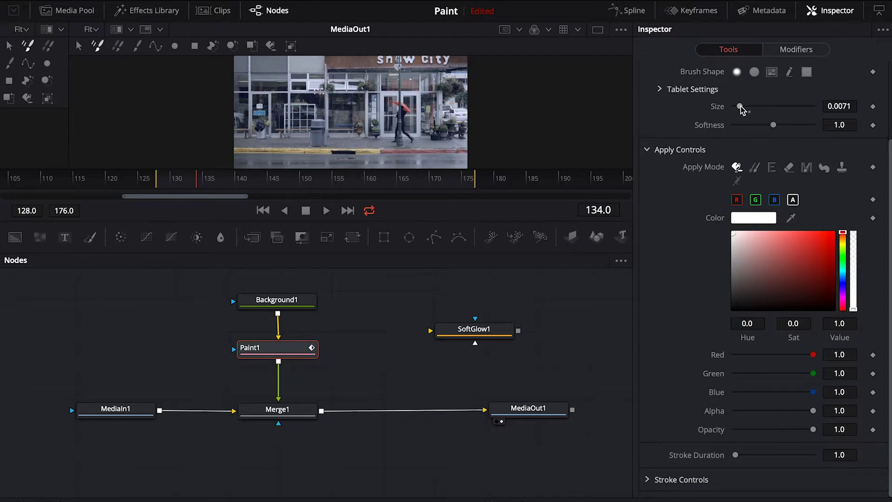
drag(741, 108, 738, 108)
mouse_move(367, 105)
mouse_down()
mouse_move(391, 92)
mouse_move(376, 115)
mouse_up()
key(ctrl+z)
Set Paint1's Stroke Duration to 30 and paint a thin white zigzag across the street
mouse_move(848, 455)
mouse_down()
mouse_move(823, 456)
mouse_move(872, 449)
mouse_up()
drag(343, 110, 413, 94)
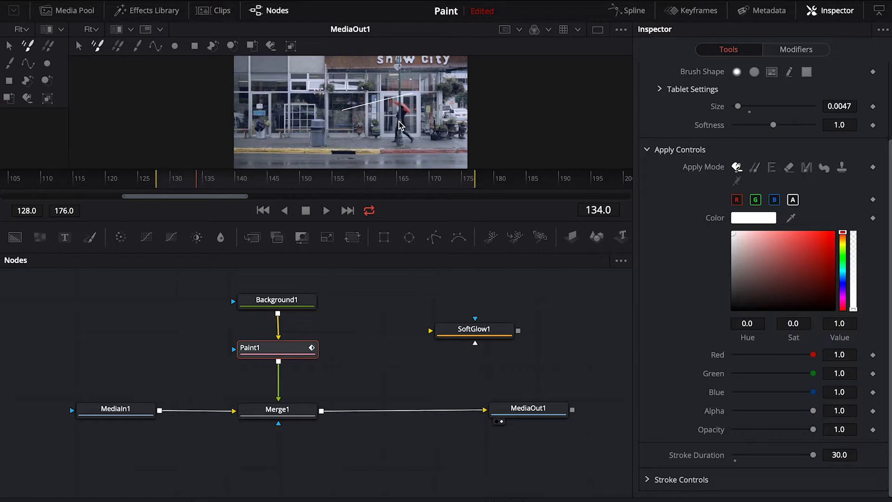
drag(400, 124, 336, 145)
Preview the stroke, return to frame 145, and cut Stroke Duration to 0.5
key(space)
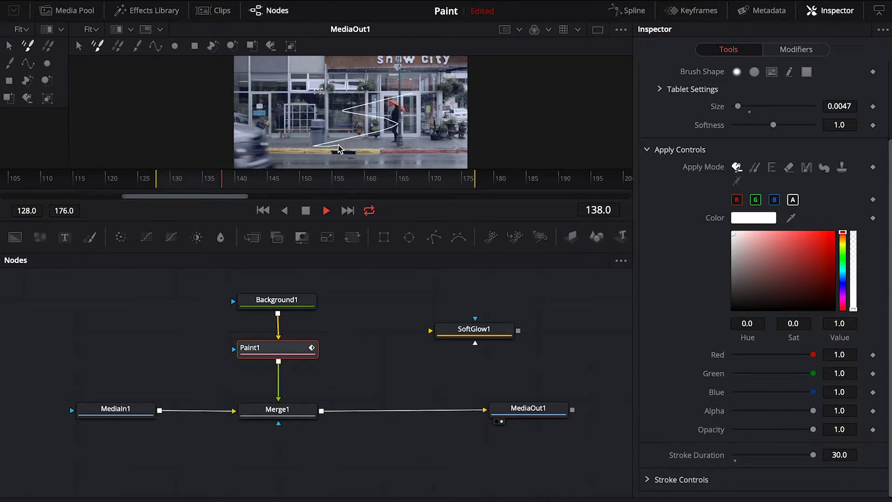
key(space)
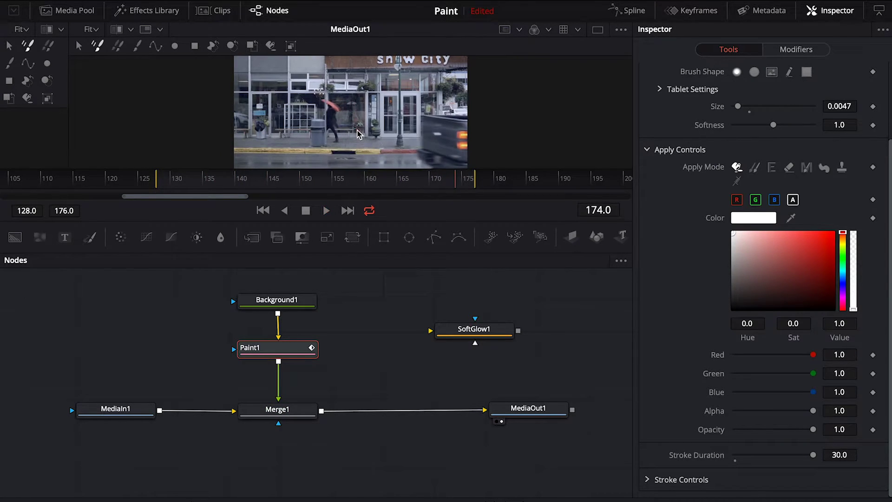
key(shift+Left)
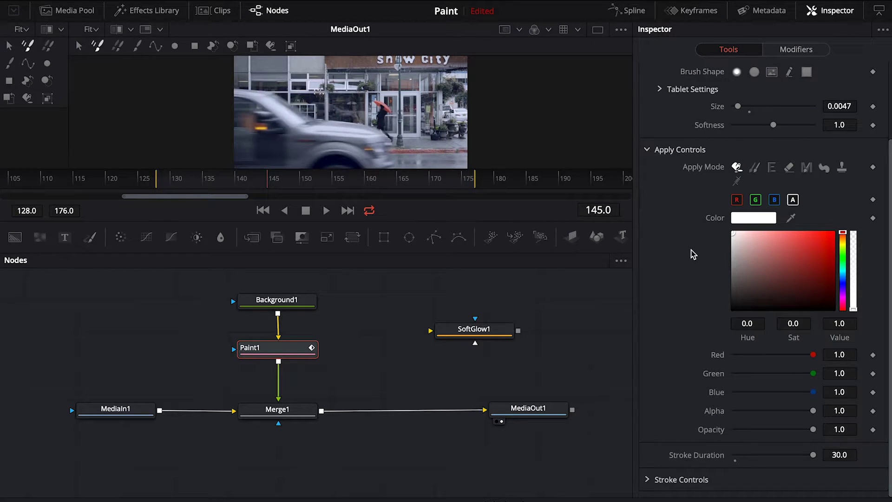
drag(814, 459, 732, 461)
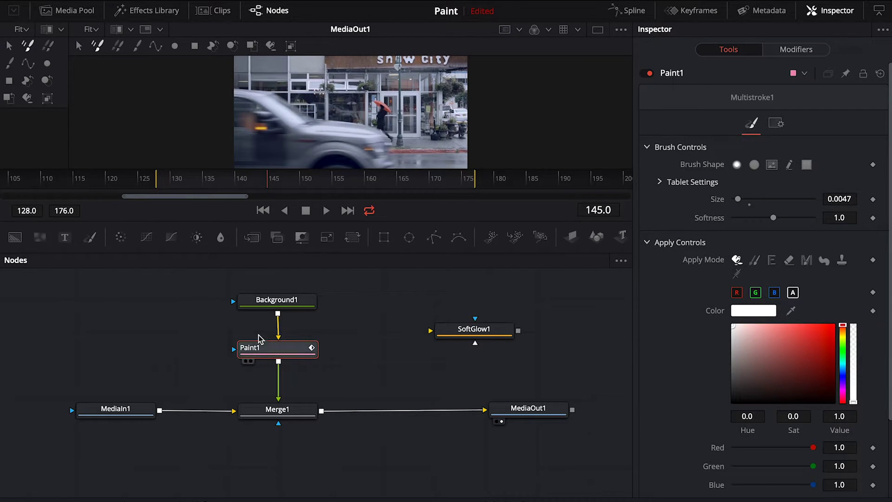
Move Background1 and Paint1 to the far left of the node graph
mouse_move(56, 280)
mouse_down()
mouse_move(478, 308)
mouse_move(593, 470)
mouse_up()
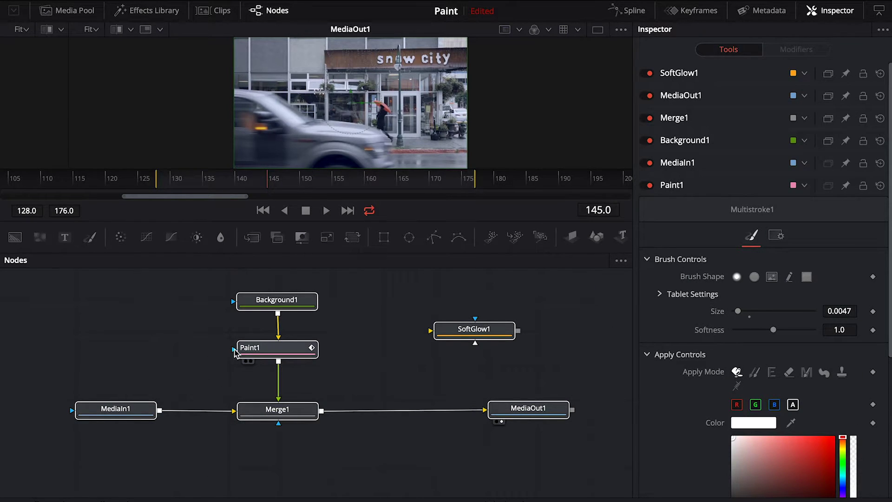
mouse_move(307, 301)
mouse_down()
mouse_move(244, 302)
mouse_move(269, 312)
mouse_move(259, 318)
mouse_move(294, 308)
mouse_up()
click(265, 314)
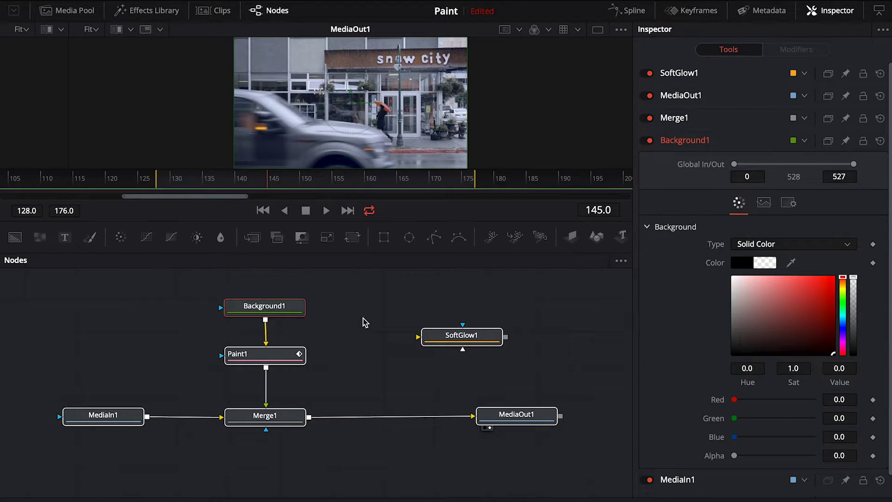
mouse_move(180, 293)
mouse_down()
mouse_move(306, 317)
mouse_move(338, 373)
mouse_up()
drag(277, 306, 151, 285)
Move SoftGlow1 up and left beside them and show its settings
scroll(152, 285, up, 2)
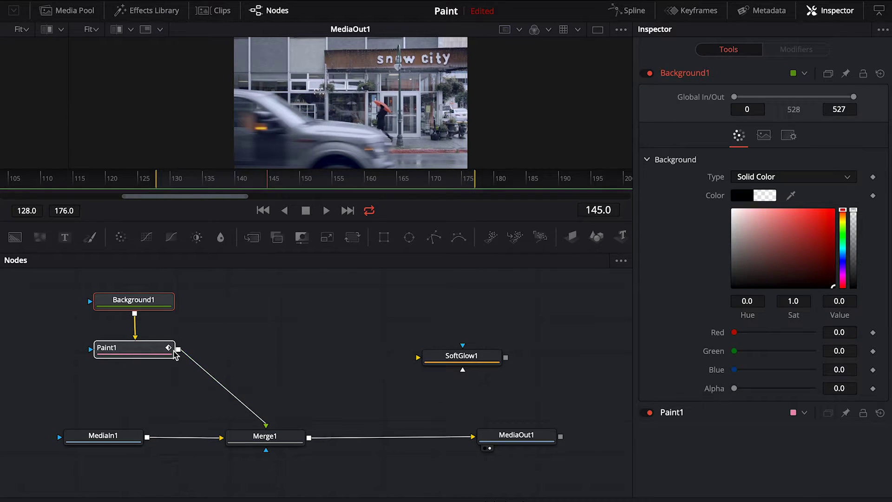
drag(446, 358, 403, 313)
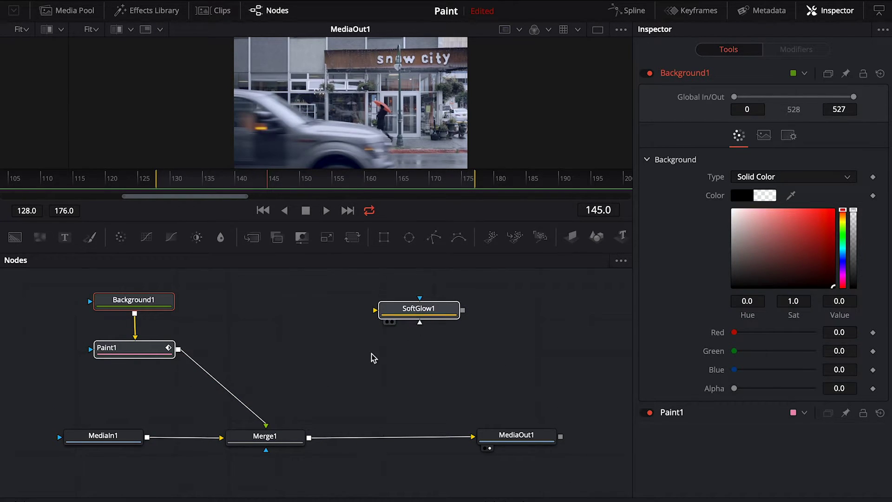
click(407, 309)
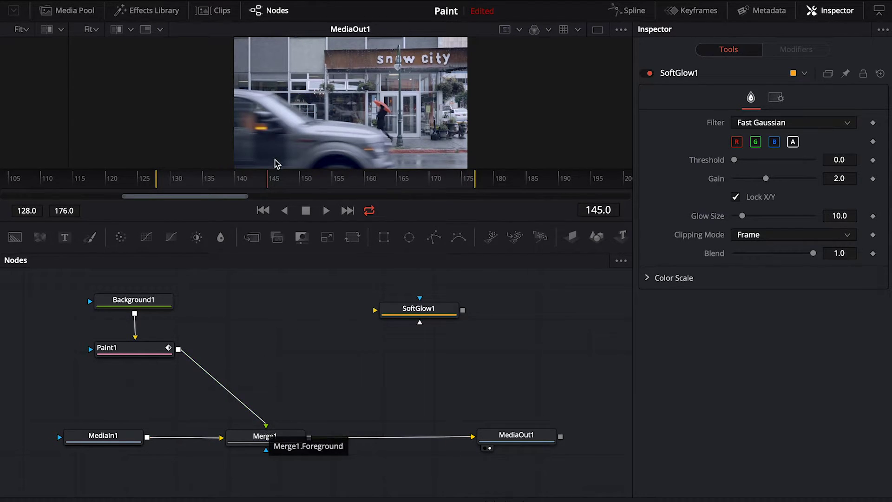
Paint a white freehand zigzag with Paint1, then trial-wire it into SoftGlow1 and remove those links
click(149, 352)
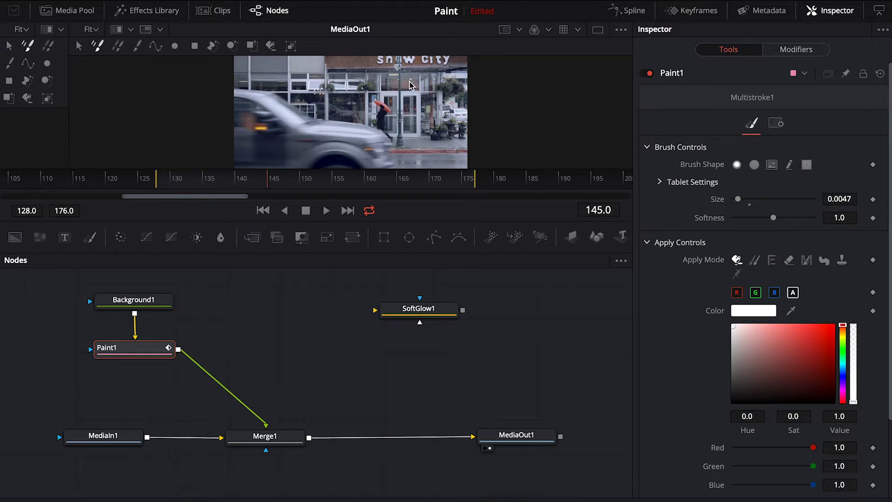
mouse_move(409, 82)
mouse_down()
mouse_move(404, 116)
mouse_move(306, 152)
mouse_up()
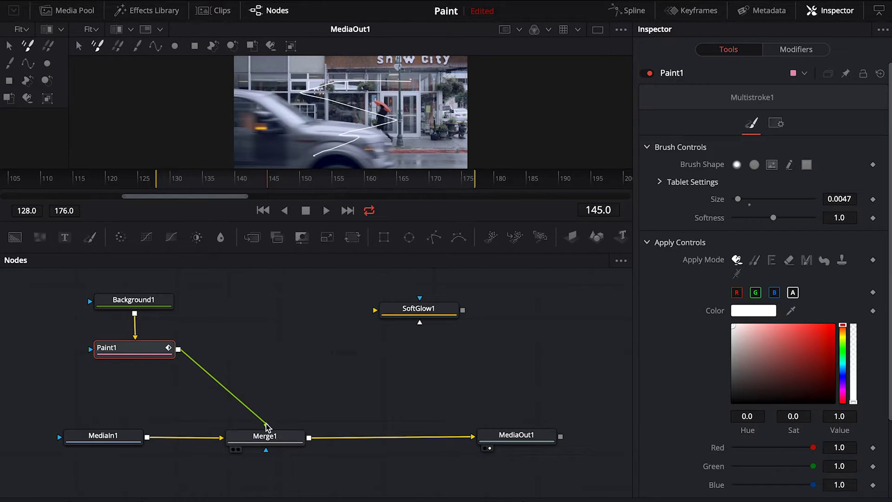
mouse_move(266, 426)
mouse_down()
mouse_move(285, 334)
mouse_move(408, 309)
mouse_move(453, 321)
mouse_move(460, 344)
mouse_move(269, 433)
mouse_move(288, 435)
mouse_move(304, 454)
mouse_up()
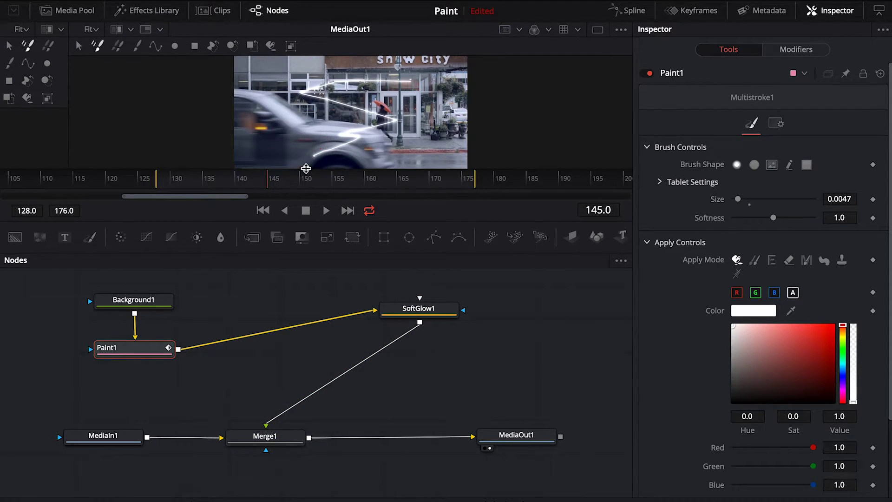
drag(376, 310, 266, 322)
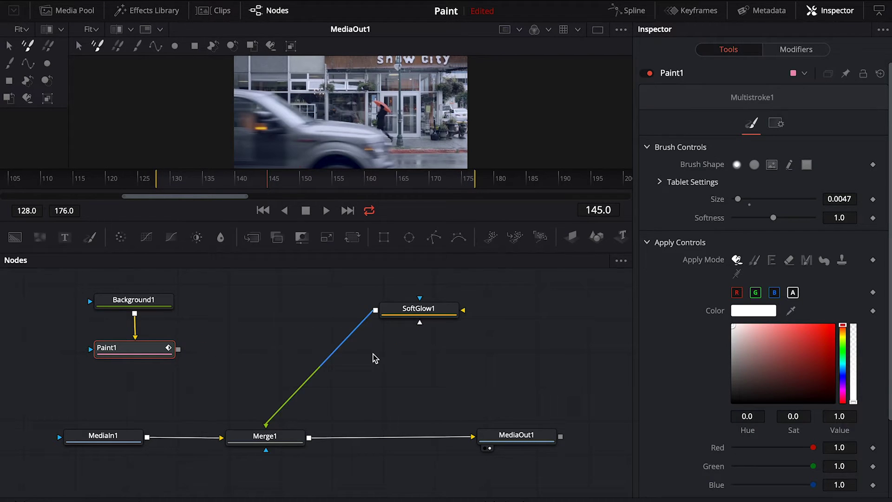
drag(270, 424, 272, 358)
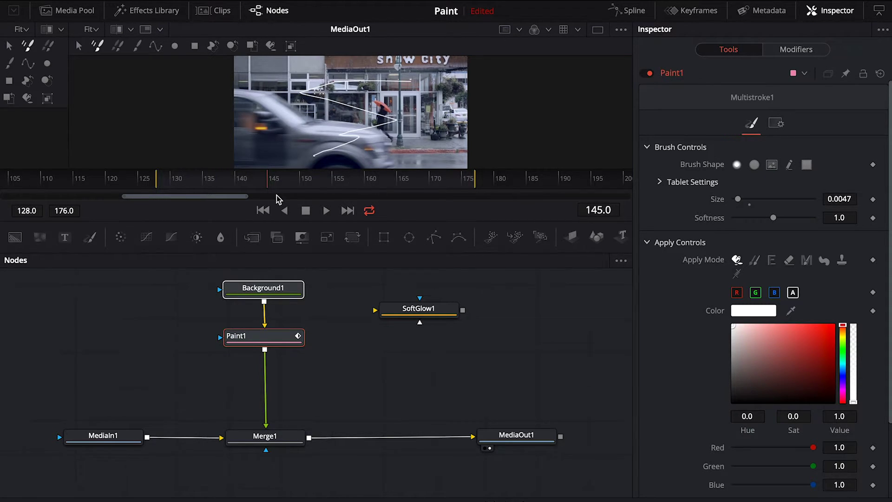
Enlarge the viewer, erase the zigzag with a 0.0614 Erase brush, and scrub nearby frames
drag(278, 199, 275, 314)
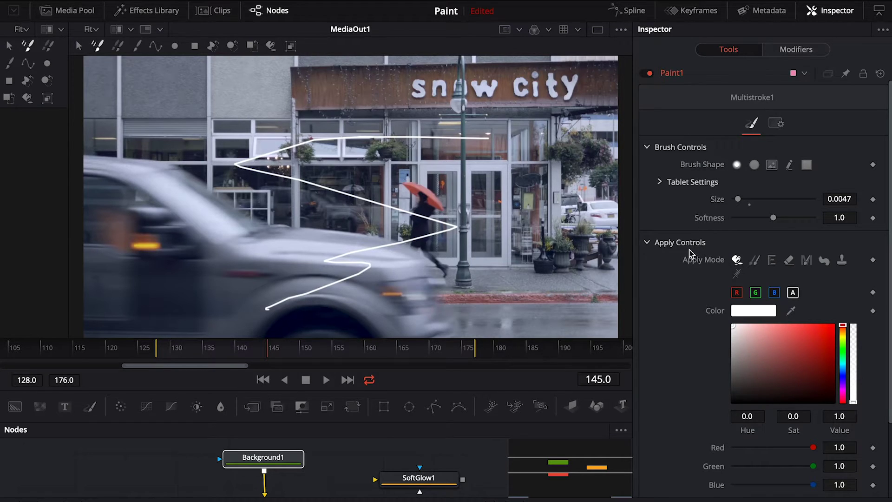
click(789, 260)
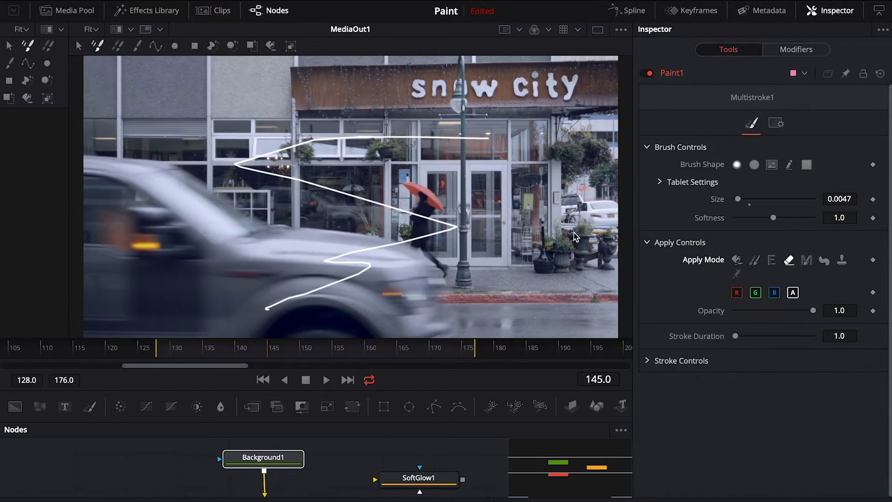
drag(738, 199, 790, 207)
mouse_move(478, 145)
mouse_down()
mouse_move(496, 136)
mouse_move(352, 141)
mouse_move(424, 132)
mouse_move(302, 143)
mouse_move(308, 139)
mouse_move(238, 162)
mouse_move(460, 225)
mouse_move(376, 241)
mouse_move(331, 261)
mouse_move(375, 269)
mouse_move(279, 308)
mouse_up()
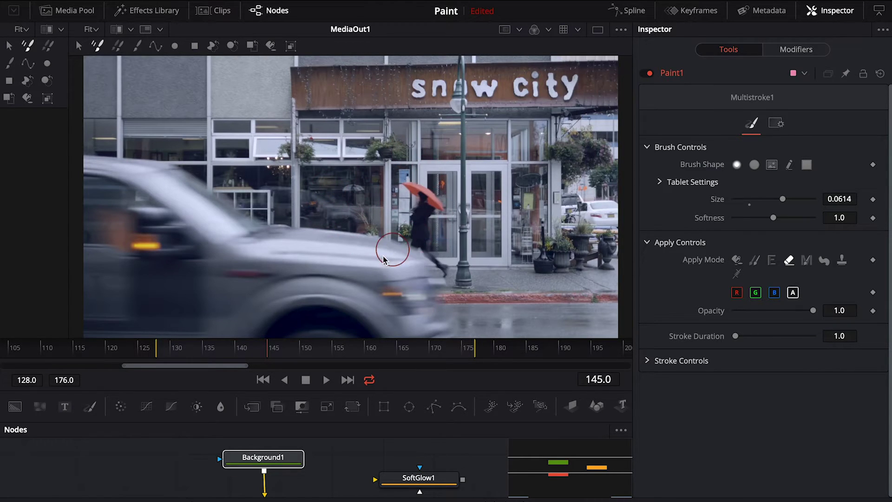
drag(267, 355, 320, 360)
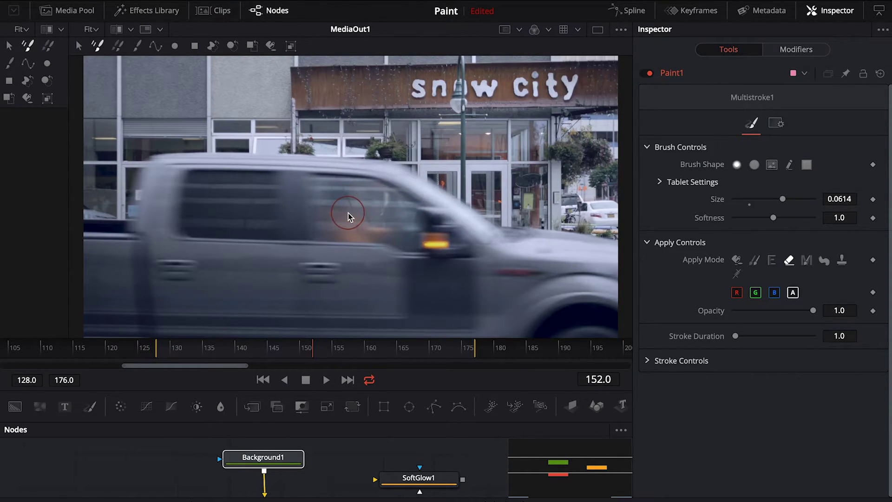
drag(308, 355, 160, 359)
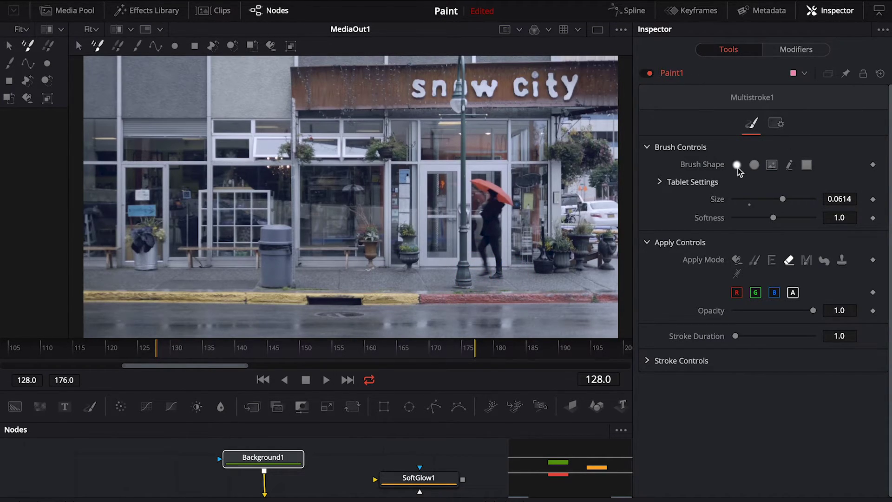
Switch Apply Mode back to Color, shrink brush Size to 0.0039, and zoom onto the lamp post base
click(738, 262)
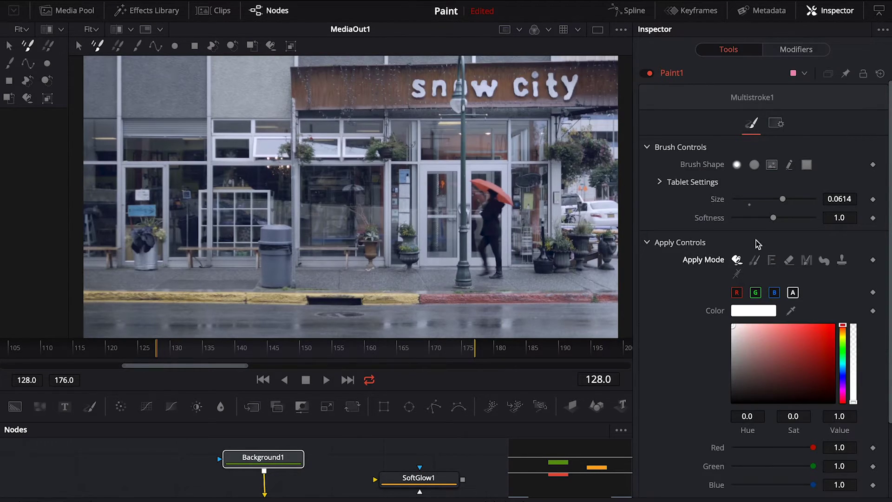
drag(783, 199, 736, 198)
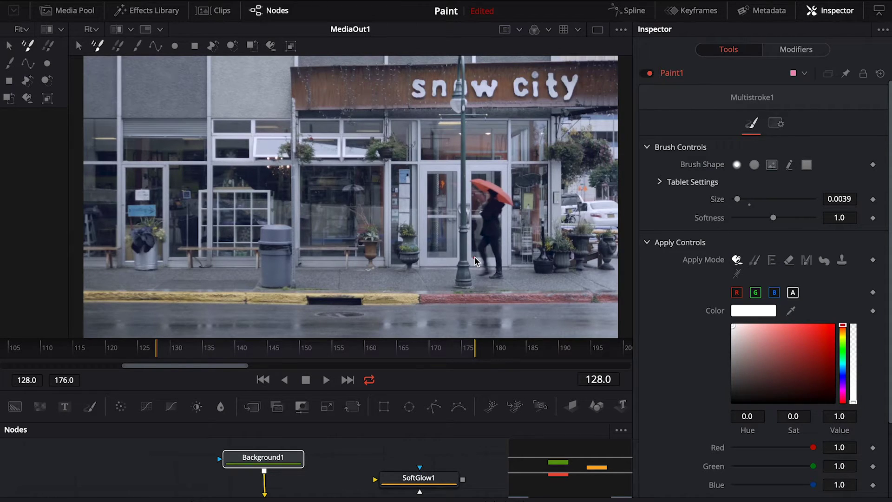
scroll(429, 252, right, 3)
scroll(400, 238, down, 2)
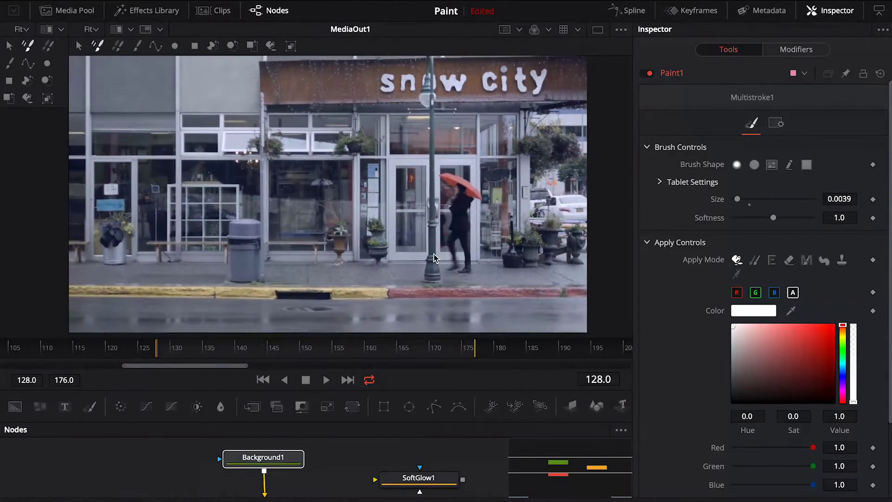
scroll(407, 253, right, 1)
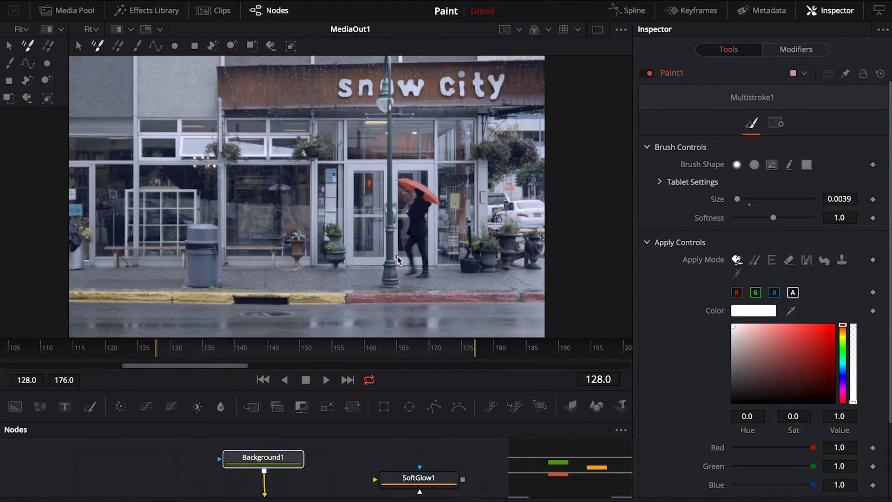
scroll(398, 256, down, 1)
scroll(398, 256, up, 5)
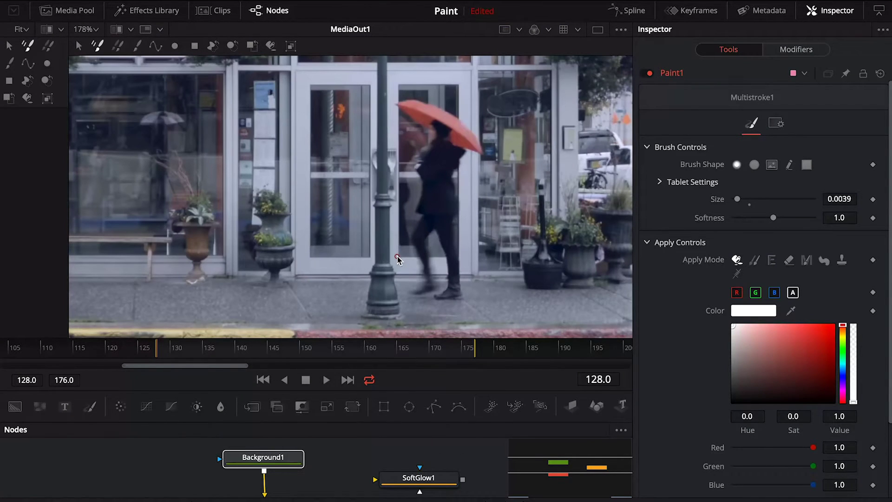
Paint short white strokes at the lamp post base on frames 128, 129 and 130
drag(398, 255, 387, 219)
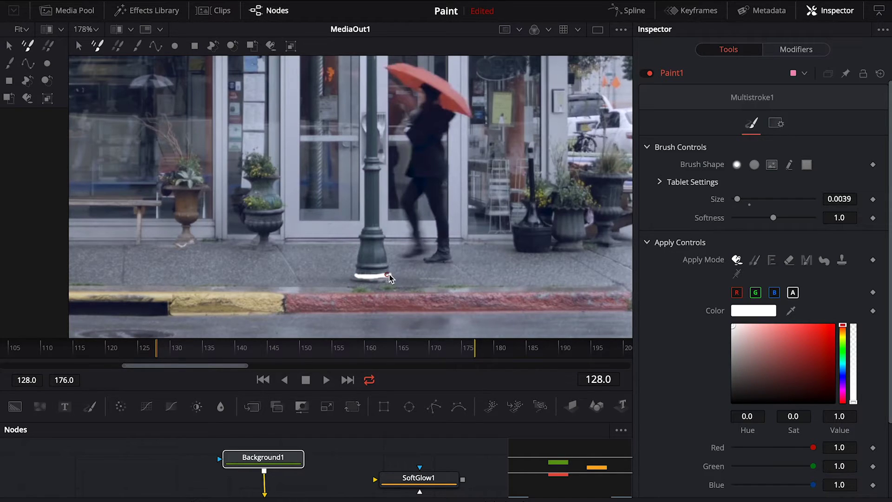
mouse_move(390, 278)
mouse_down()
mouse_move(355, 274)
mouse_move(386, 276)
mouse_up()
key(Right)
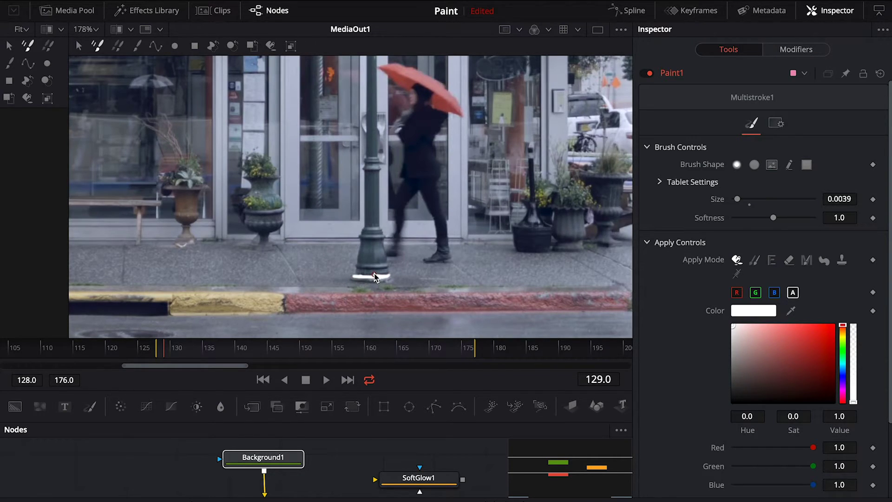
drag(354, 278, 389, 277)
key(Right)
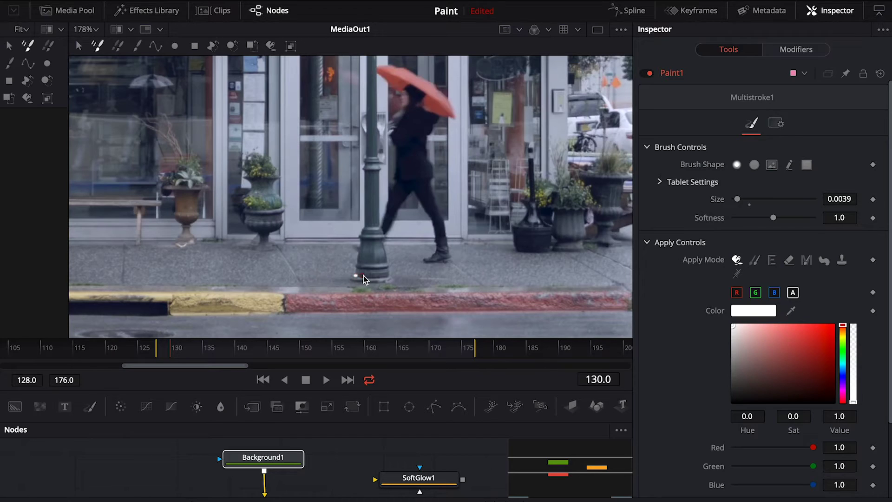
drag(363, 278, 373, 273)
Compare the strokes on frames 130 and 131, ending on frame 130
key(Right)
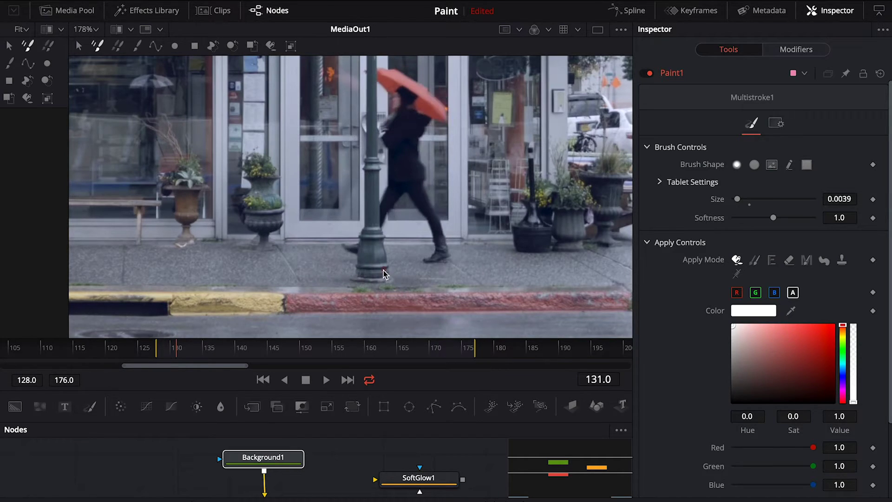
key(Left)
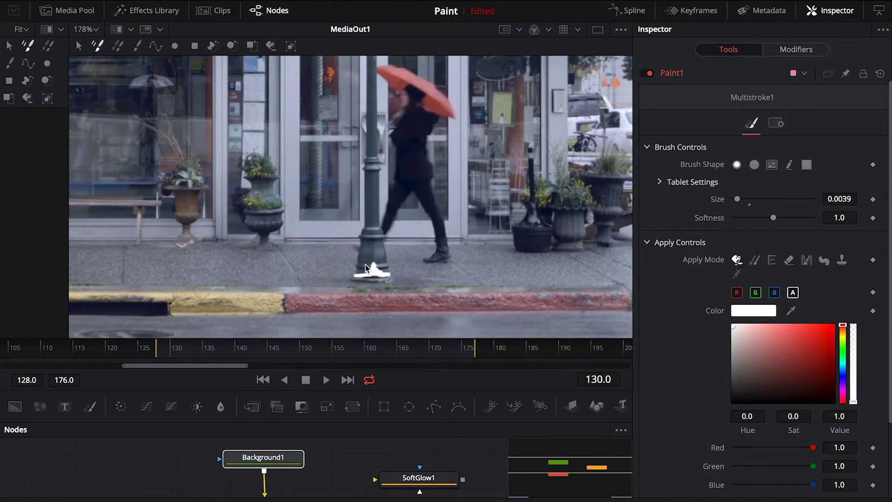
key(Right)
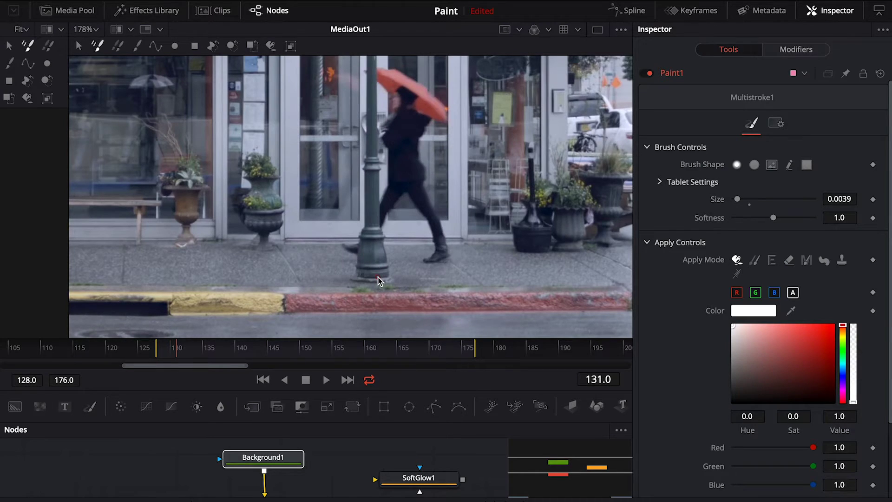
key(Left)
key(Right)
key(Left)
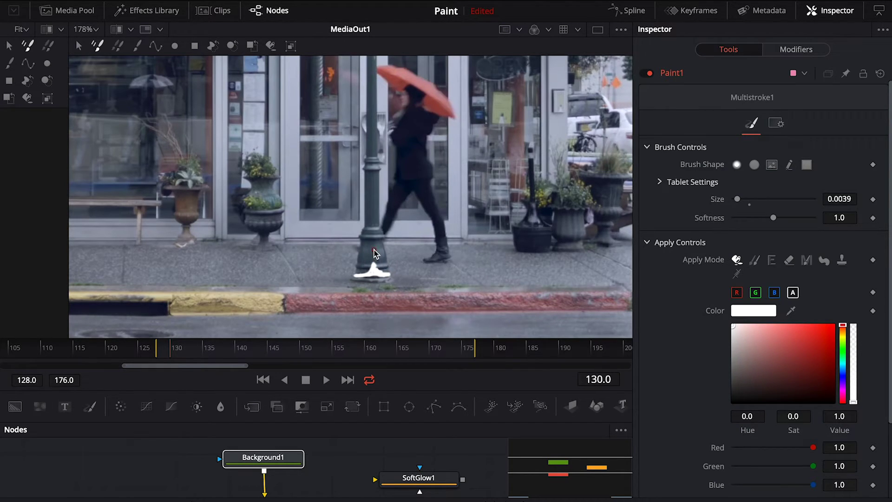
Paint short strokes on the lamp post base across the next few frames, starting at frame 131
key(Right)
mouse_move(374, 250)
mouse_down()
mouse_move(370, 263)
mouse_move(382, 269)
mouse_move(376, 262)
mouse_up()
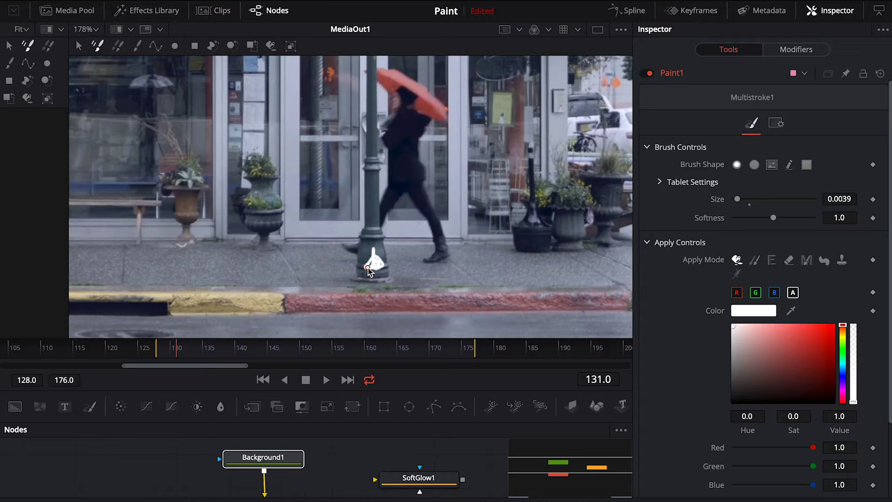
drag(375, 254, 375, 269)
key(Right)
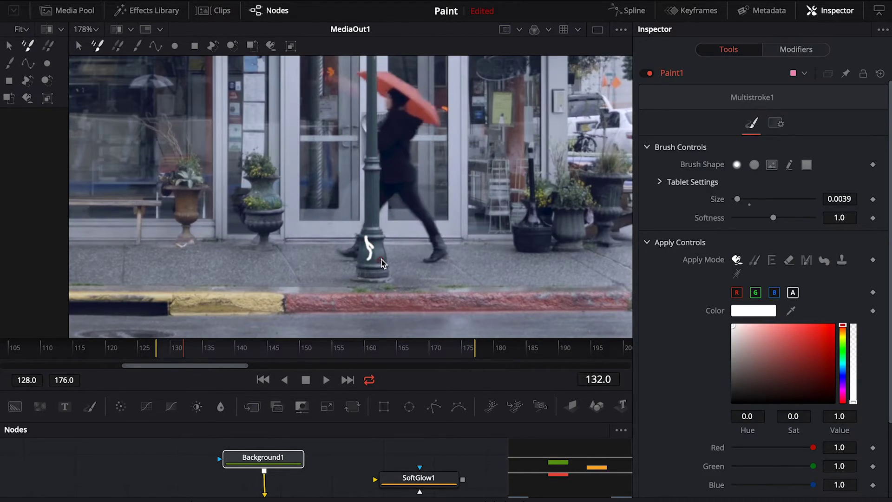
mouse_move(372, 250)
mouse_down()
mouse_move(379, 263)
mouse_move(368, 251)
mouse_move(373, 259)
mouse_up()
key(Right)
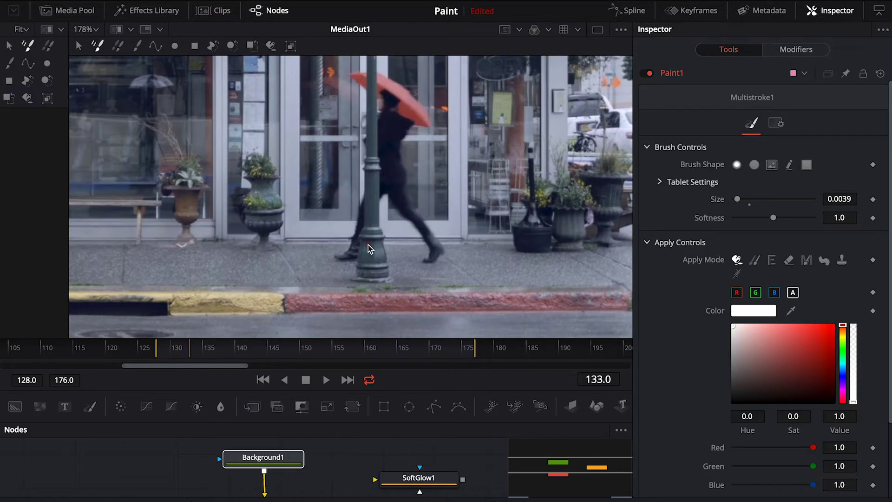
drag(368, 245, 366, 247)
Step ahead several frames and paint strokes higher up the lamp post
key(Right)
key(Right)
key(Right)
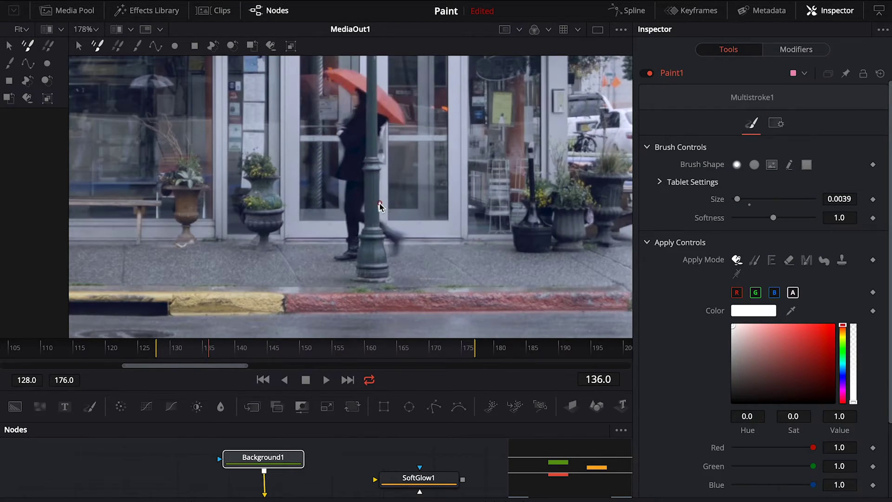
key(Right)
key(Right)
key(Right)
key(Right)
key(Right)
key(Right)
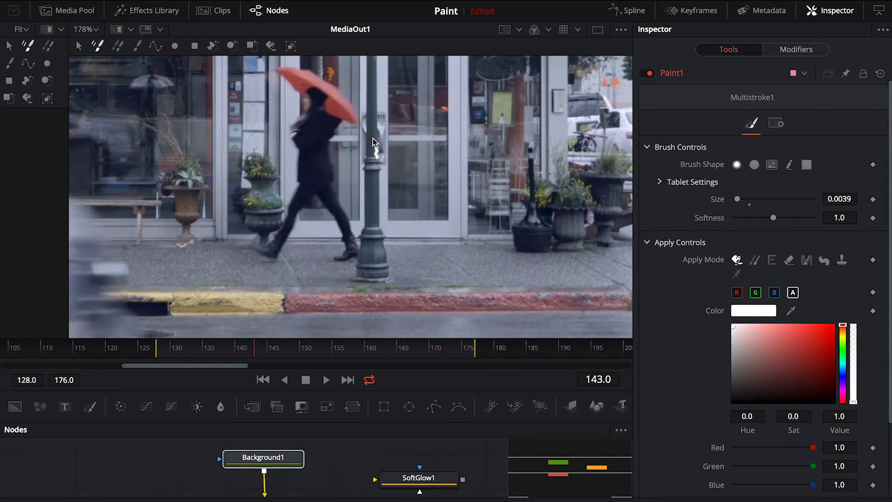
key(Right)
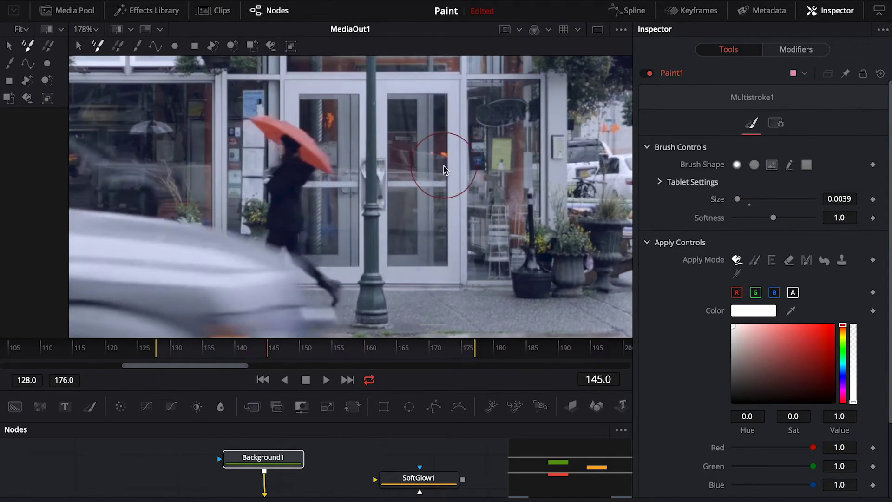
key(Left)
key(Right)
key(Right)
key(Right)
key(Right)
key(Right)
key(Right)
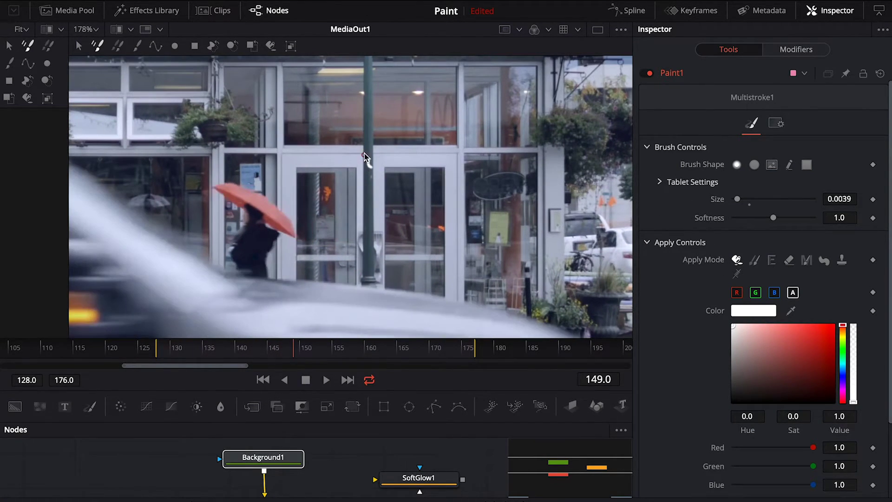
key(Right)
mouse_move(370, 210)
mouse_down()
mouse_move(364, 187)
mouse_move(379, 237)
mouse_move(364, 207)
mouse_up()
key(Right)
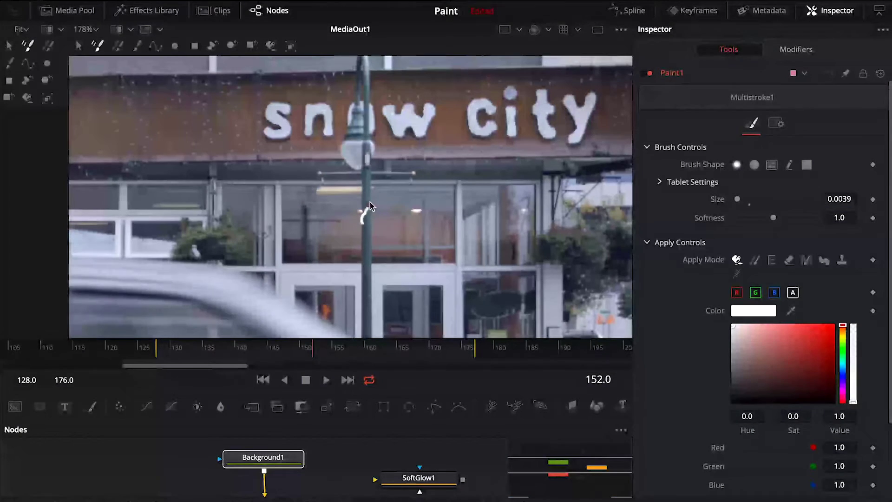
Continue painting frame by frame up toward the post's curved top
key(Right)
drag(369, 249, 365, 216)
key(Right)
key(Right)
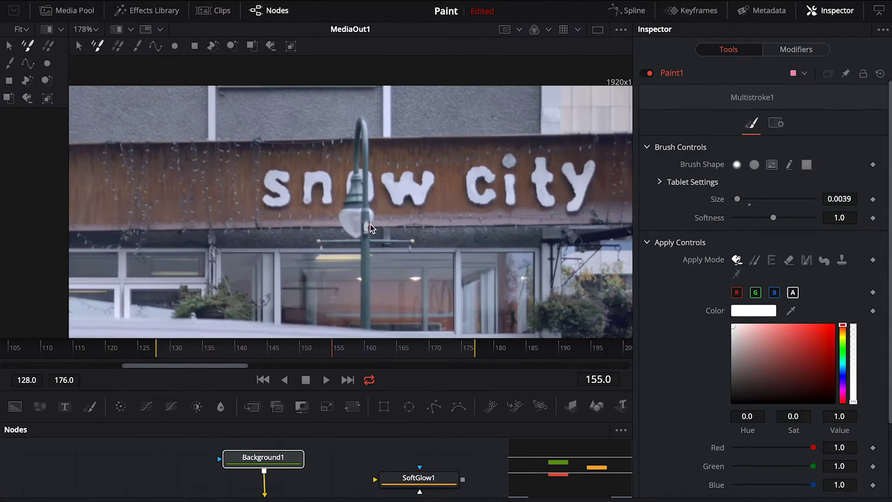
scroll(368, 227, up, 3)
key(Right)
key(Right)
drag(367, 229, 366, 202)
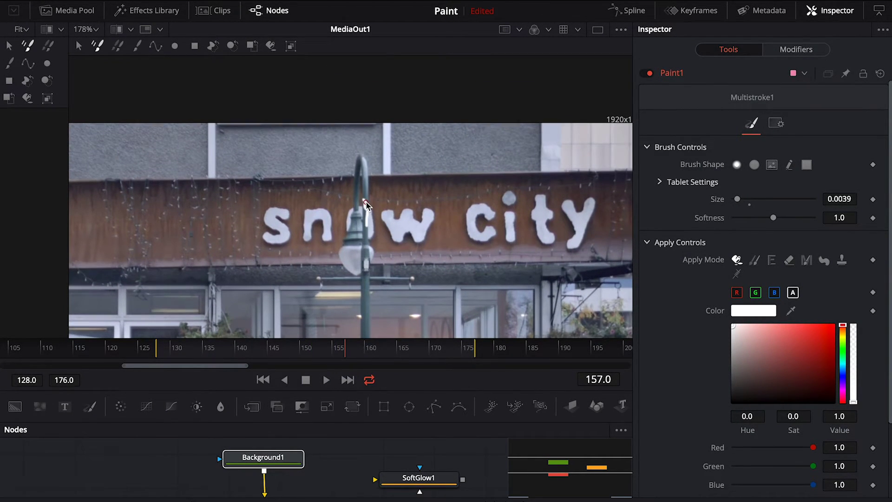
key(Right)
key(Right)
key(Right)
key(Right)
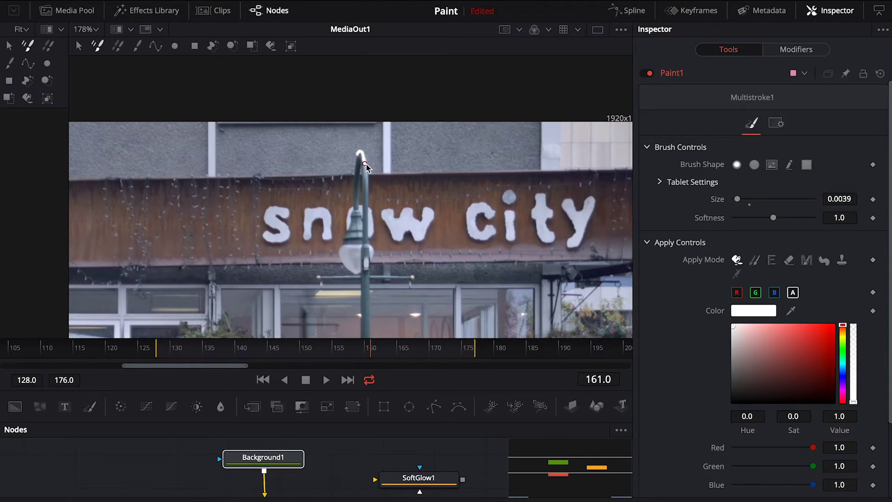
key(Right)
key(Right)
Paint around the post's top curve, enlarge the brush slightly, and start covering the lamp globe
drag(355, 199, 356, 188)
key(Right)
key(Right)
key(Right)
key(Right)
drag(740, 200, 743, 204)
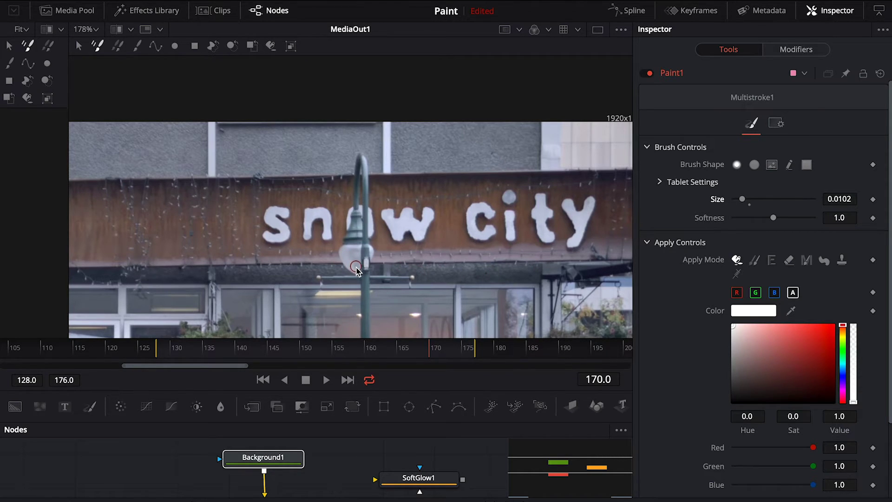
mouse_move(358, 275)
mouse_down()
mouse_move(344, 261)
mouse_move(358, 272)
mouse_move(352, 264)
mouse_move(365, 267)
mouse_move(365, 253)
mouse_move(364, 272)
mouse_move(350, 255)
mouse_move(373, 259)
mouse_up()
key(Right)
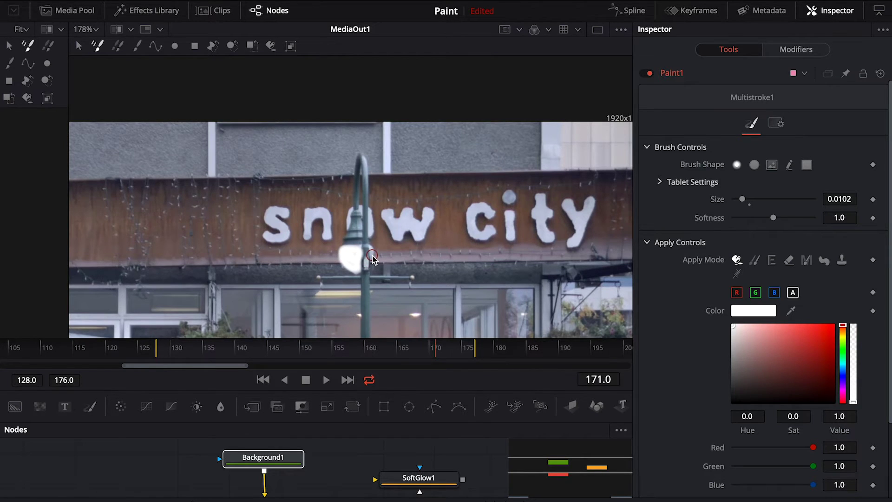
Raise brush Size to 0.0094 and keep painting over the globe on the following frames
scroll(450, 261, down, 3)
key(Right)
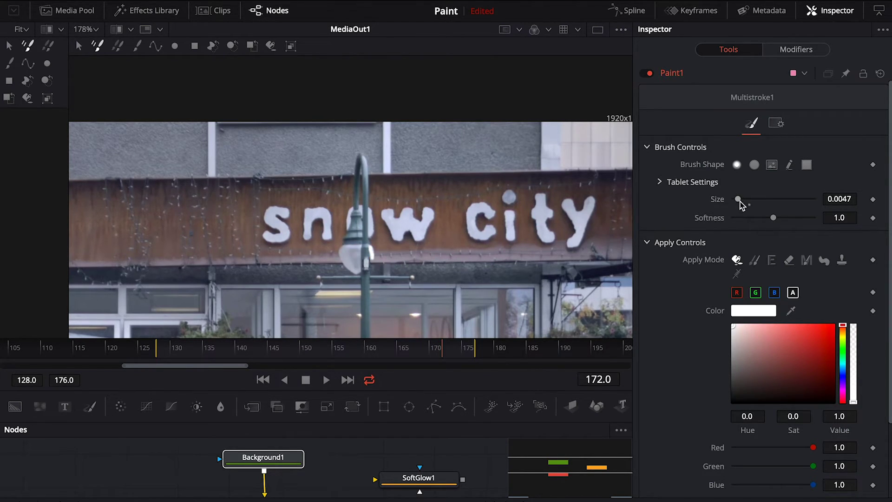
drag(739, 199, 743, 199)
mouse_move(352, 252)
mouse_down()
mouse_move(372, 253)
mouse_move(355, 259)
mouse_move(343, 248)
mouse_move(357, 269)
mouse_move(346, 252)
mouse_move(371, 252)
mouse_move(342, 250)
mouse_move(357, 247)
mouse_move(356, 267)
mouse_move(347, 253)
mouse_move(372, 257)
mouse_move(334, 287)
mouse_move(382, 250)
mouse_move(361, 270)
mouse_up()
key(Right)
key(Right)
key(Right)
key(Right)
key(Right)
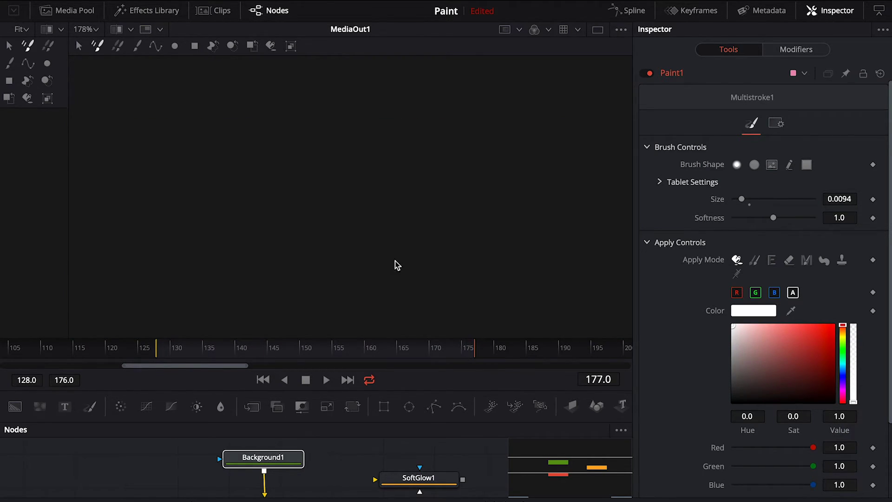
key(space)
mouse_move(170, 358)
mouse_down()
mouse_move(155, 353)
mouse_move(163, 355)
mouse_up()
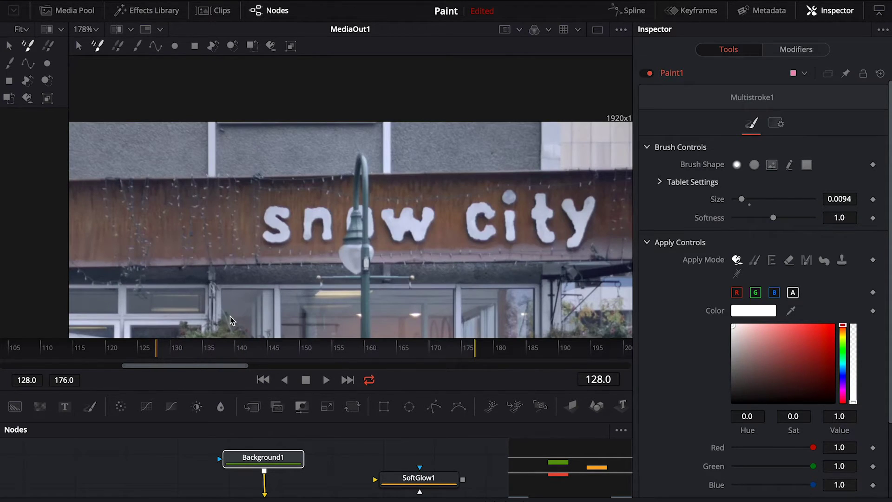
scroll(330, 260, down, 1)
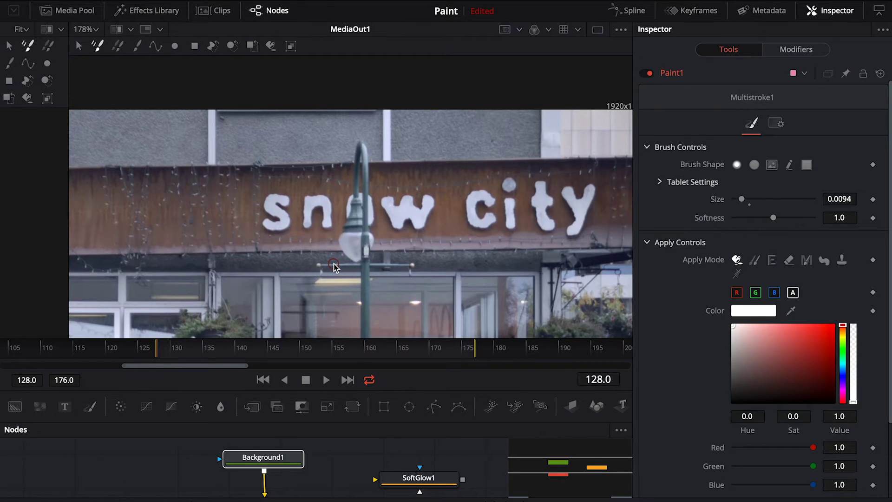
scroll(334, 267, down, 2)
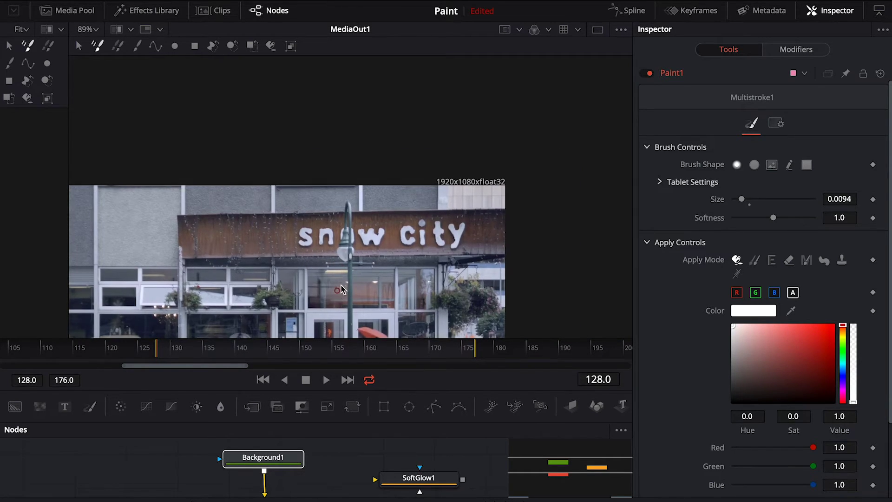
drag(343, 279, 424, 188)
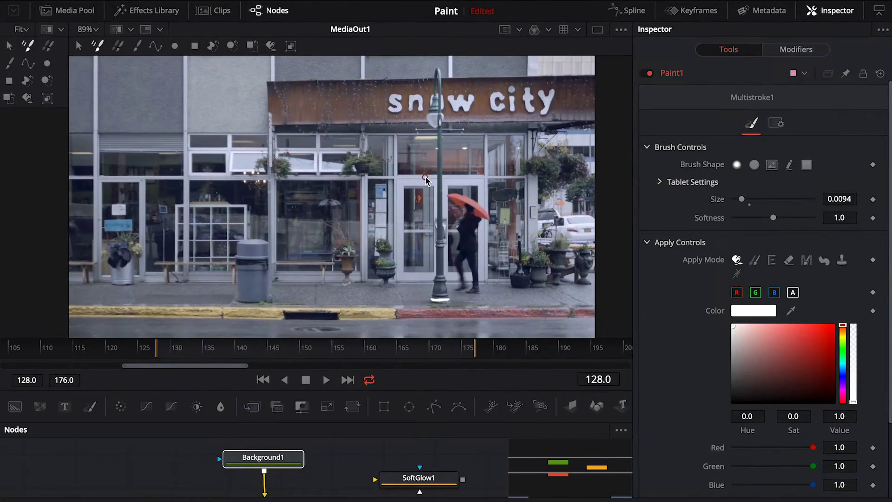
scroll(417, 209, down, 1)
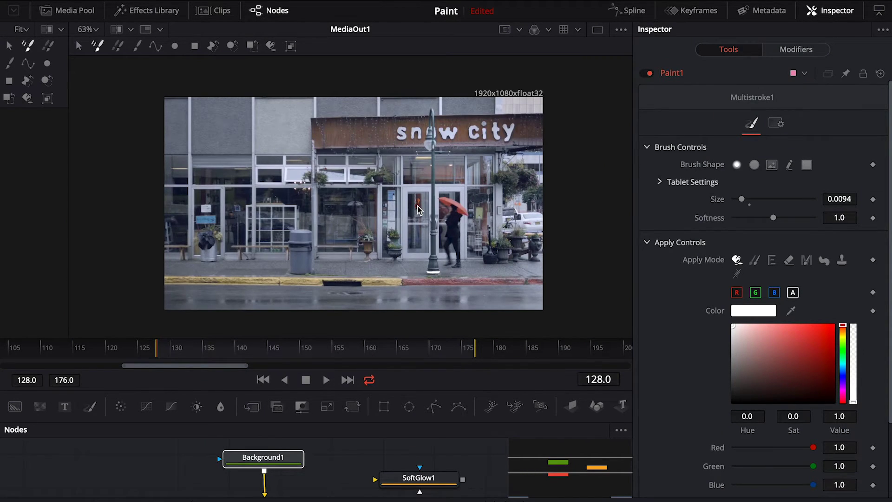
key(space)
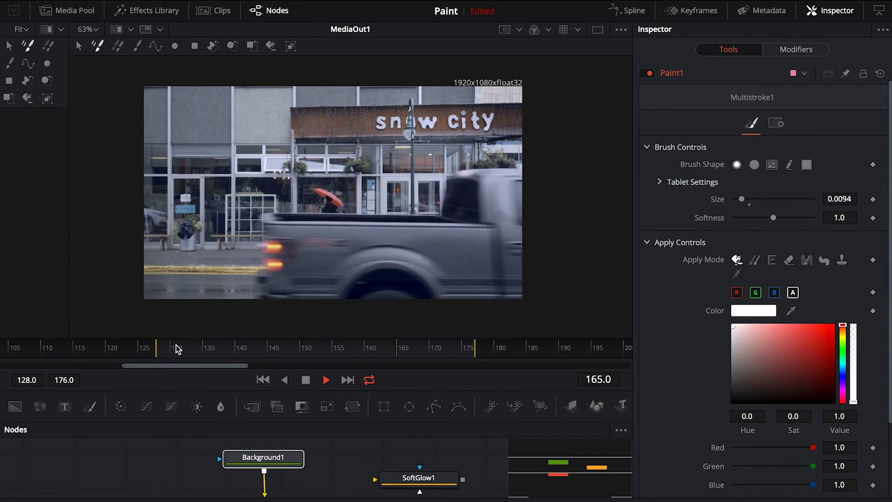
key(space)
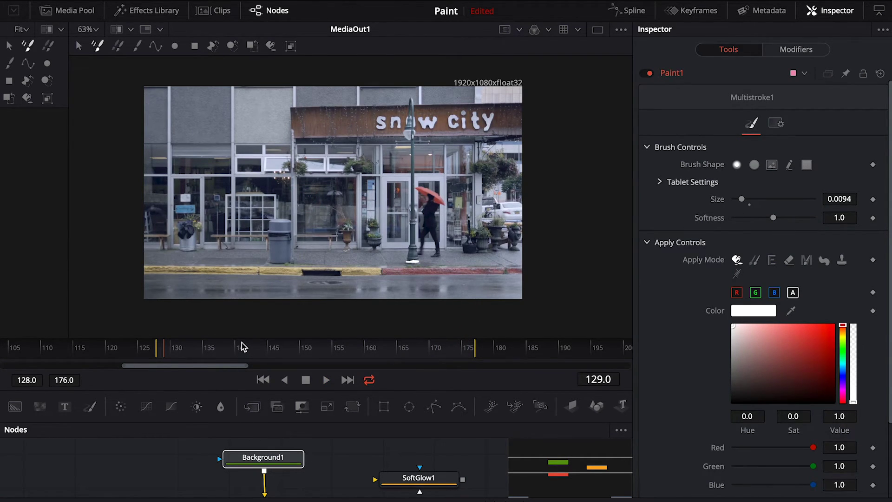
Enlarge the node graph, place SoftGlow1 beside Paint1, and detach Paint1 from Merge1
drag(241, 338, 261, 244)
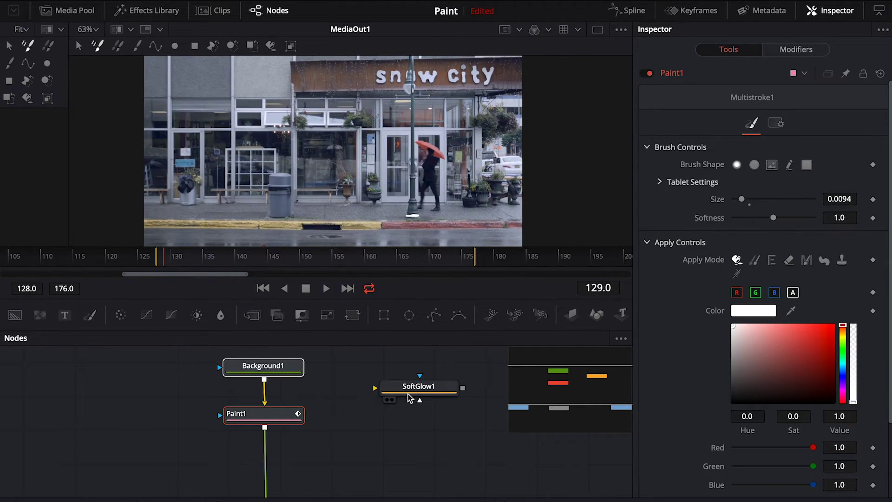
drag(420, 400, 397, 457)
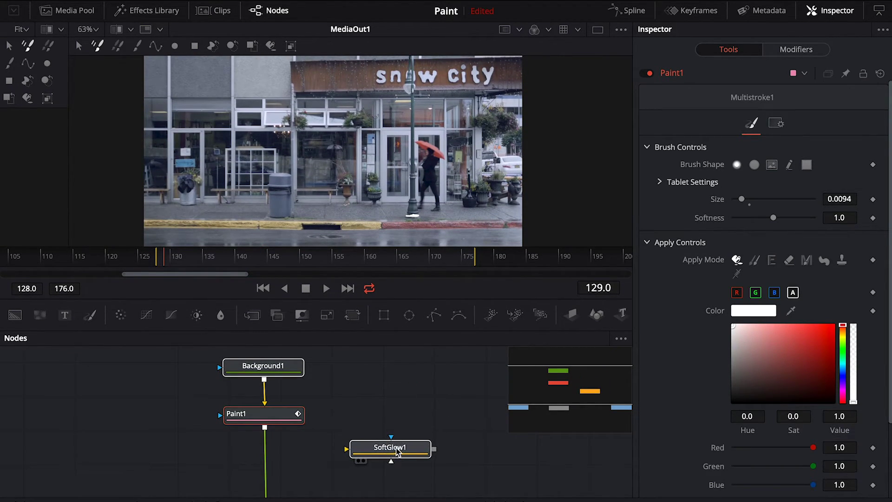
drag(295, 442, 300, 386)
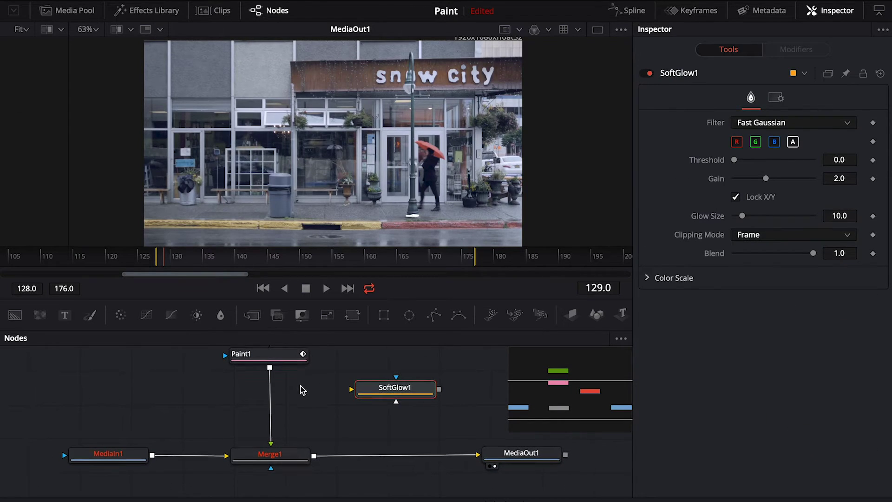
mouse_move(273, 446)
mouse_down()
mouse_move(277, 404)
mouse_move(308, 354)
mouse_move(389, 370)
mouse_move(409, 393)
mouse_move(372, 406)
mouse_move(262, 405)
mouse_move(283, 395)
mouse_up()
Route Paint1 through SoftGlow1 into Merge1's foreground and play the glowing composite
click(426, 399)
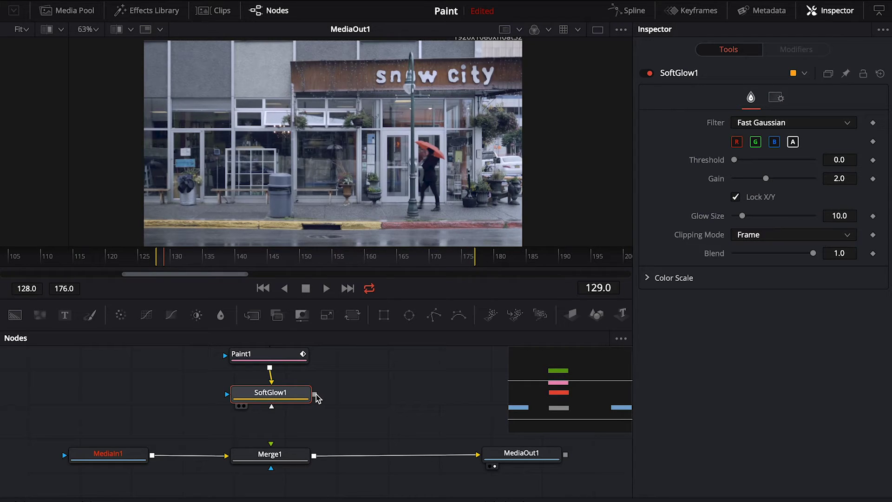
drag(316, 396, 278, 458)
click(308, 477)
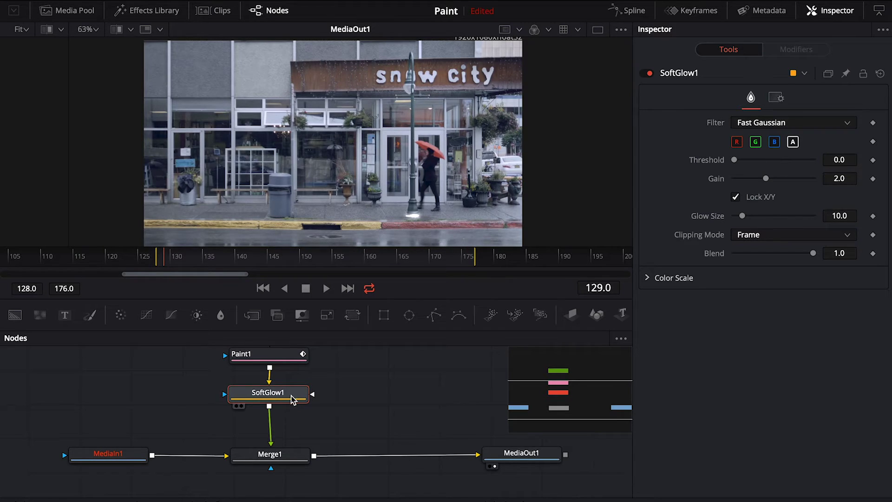
drag(295, 397, 291, 400)
key(space)
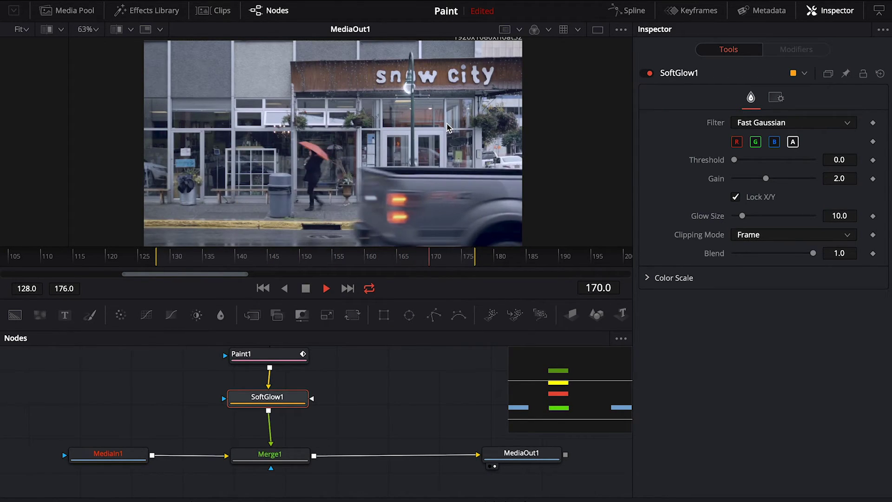
Show Merge1's settings, try Blend at 0.0 then about 0.535, and preview the partial blend
key(space)
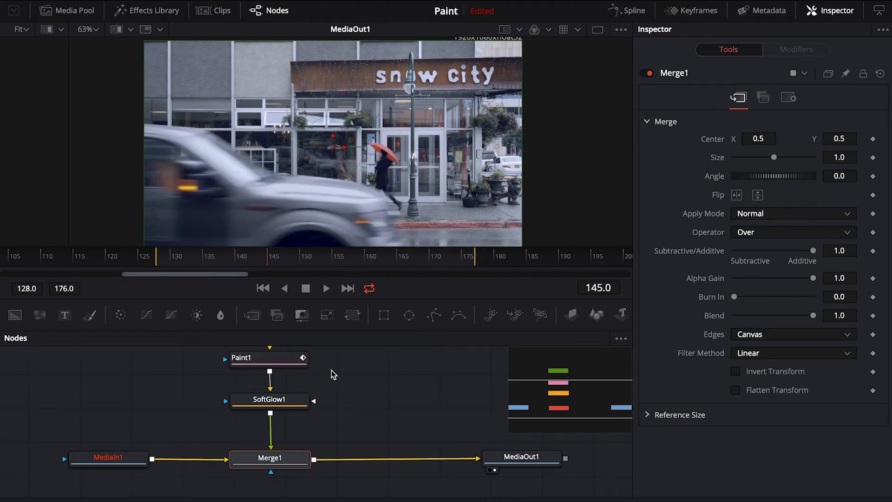
drag(281, 462, 283, 461)
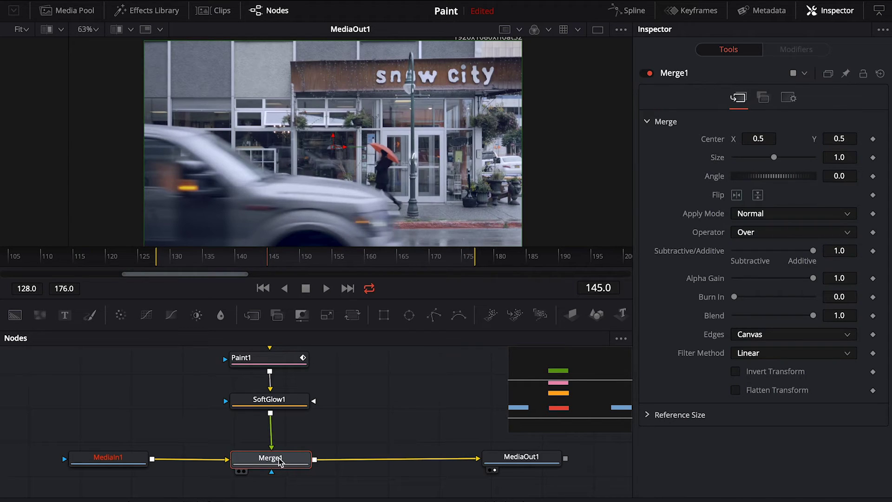
drag(808, 321, 732, 320)
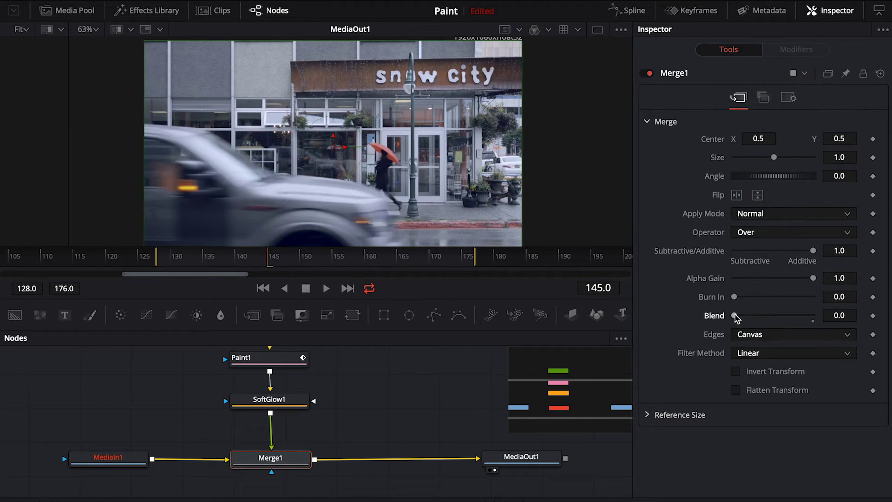
drag(735, 317, 779, 318)
key(space)
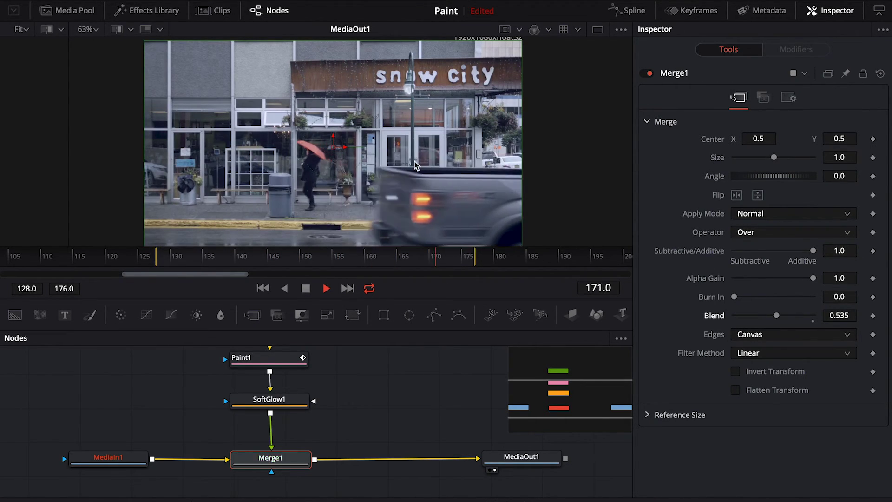
key(space)
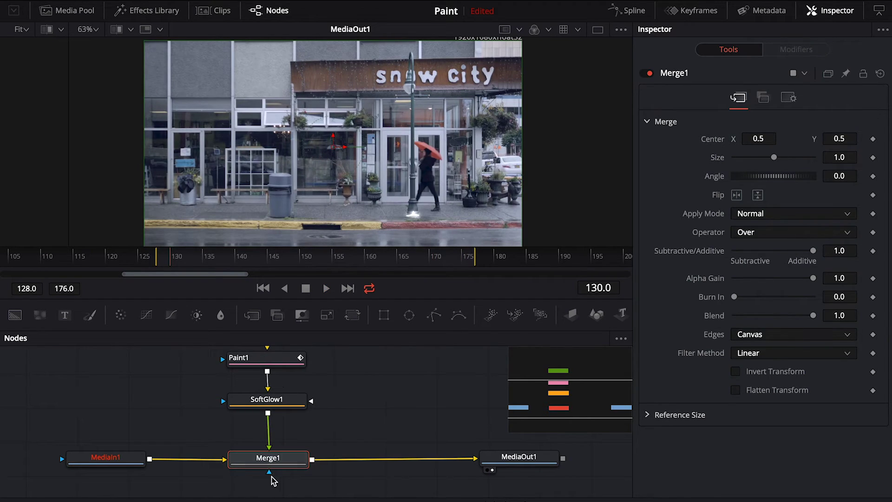
drag(273, 458, 274, 461)
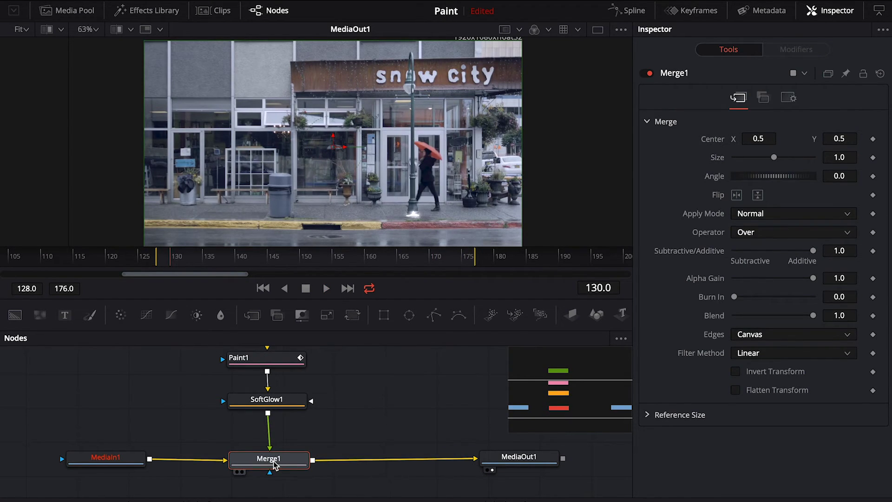
click(762, 215)
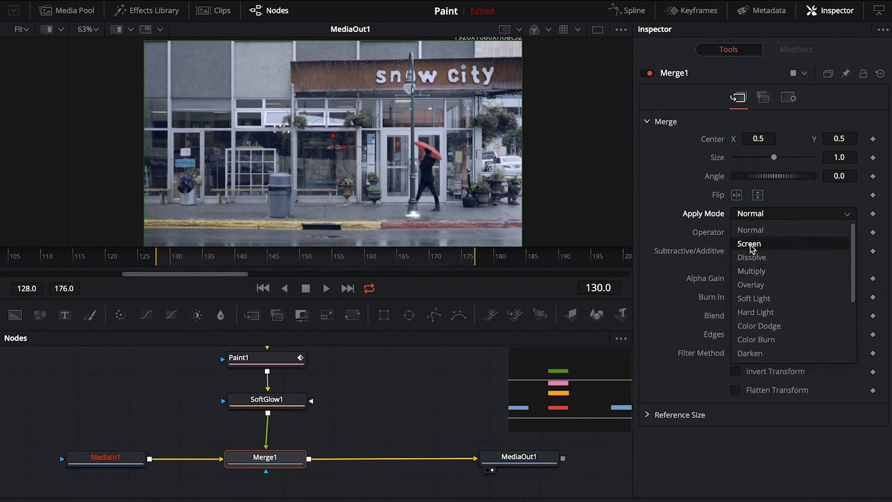
click(750, 245)
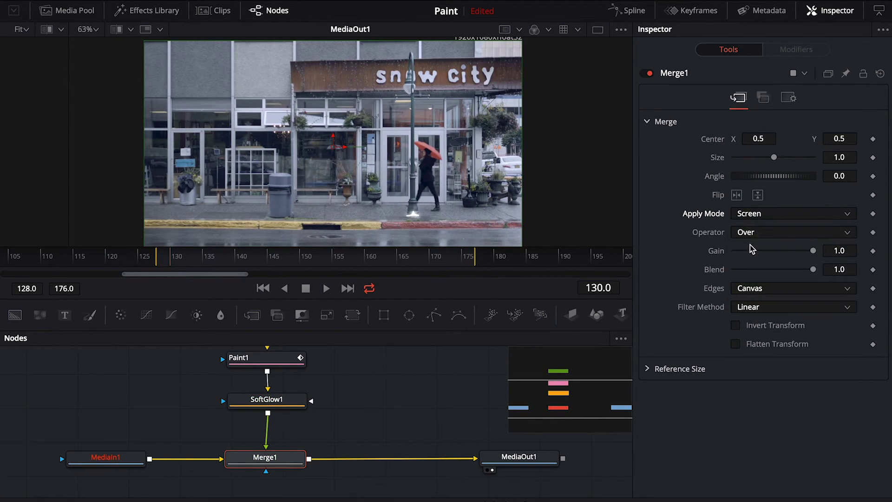
key(space)
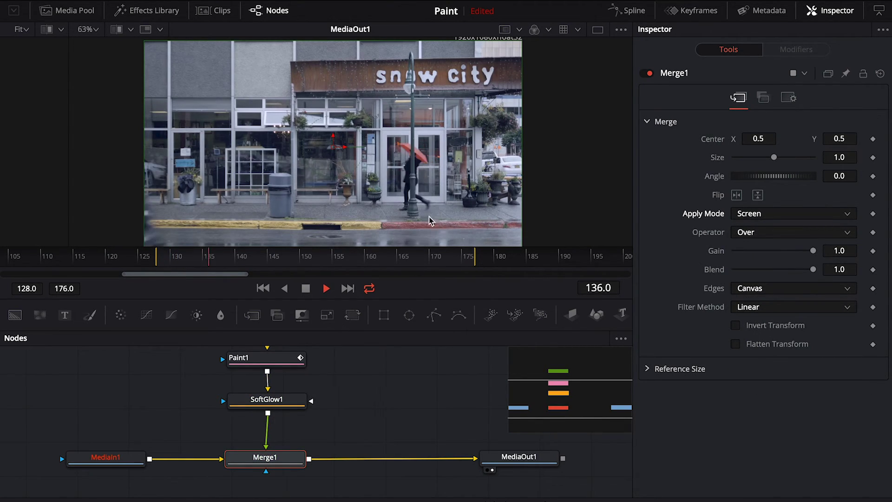
click(767, 214)
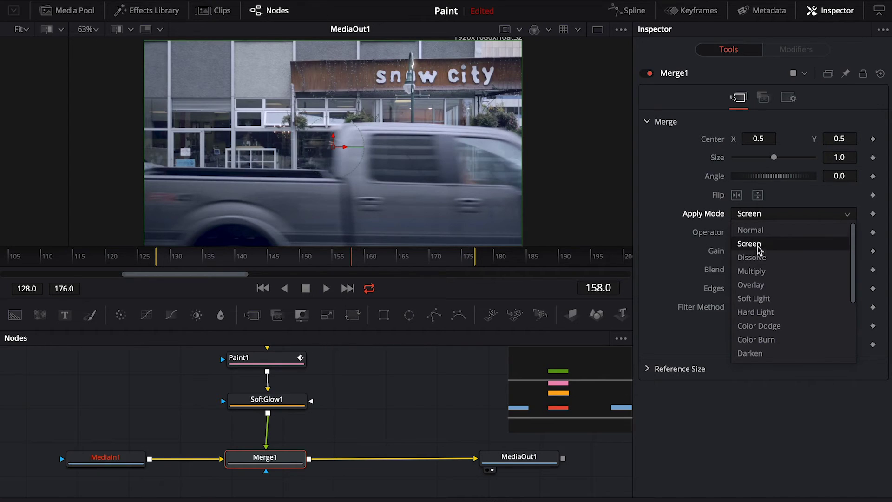
click(755, 272)
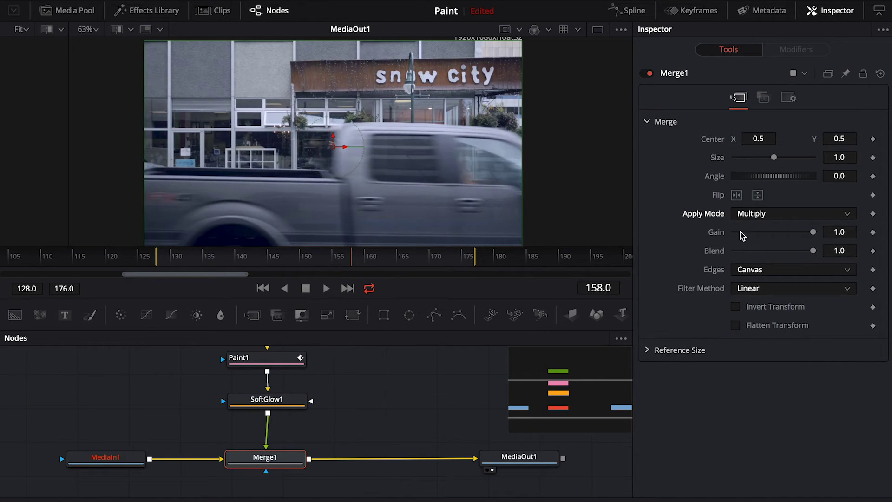
click(774, 219)
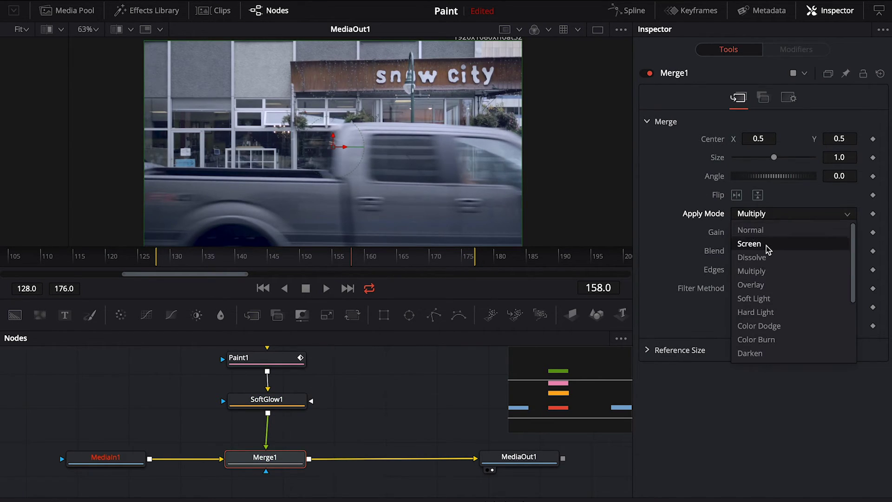
click(755, 287)
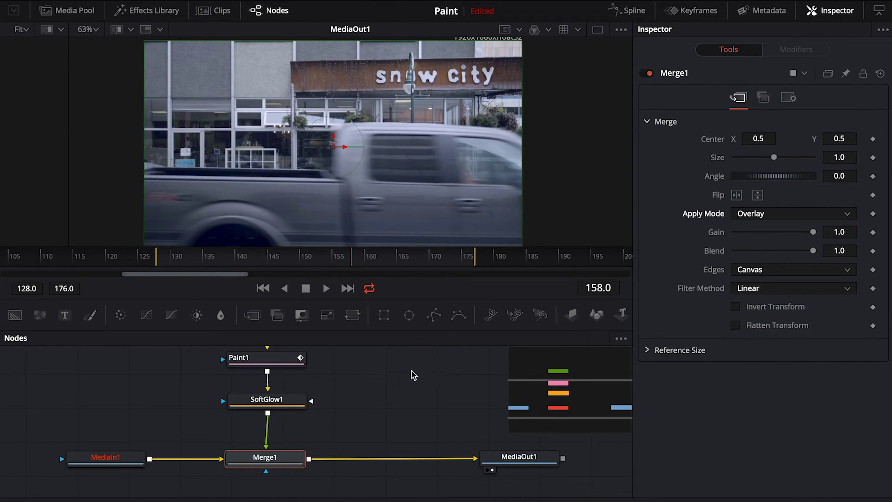
key(space)
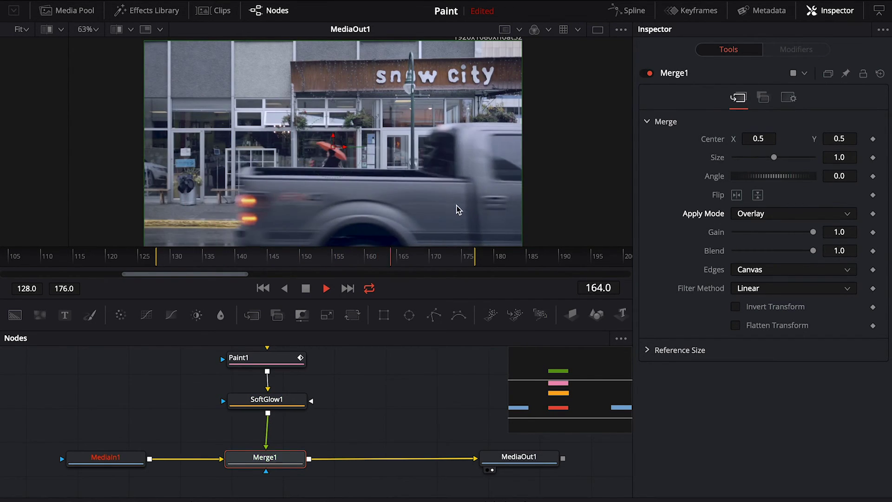
key(space)
click(753, 213)
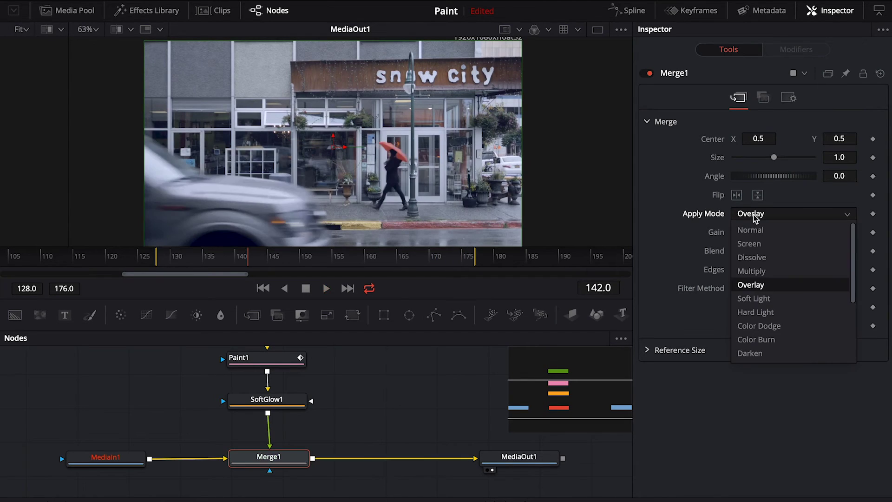
click(750, 230)
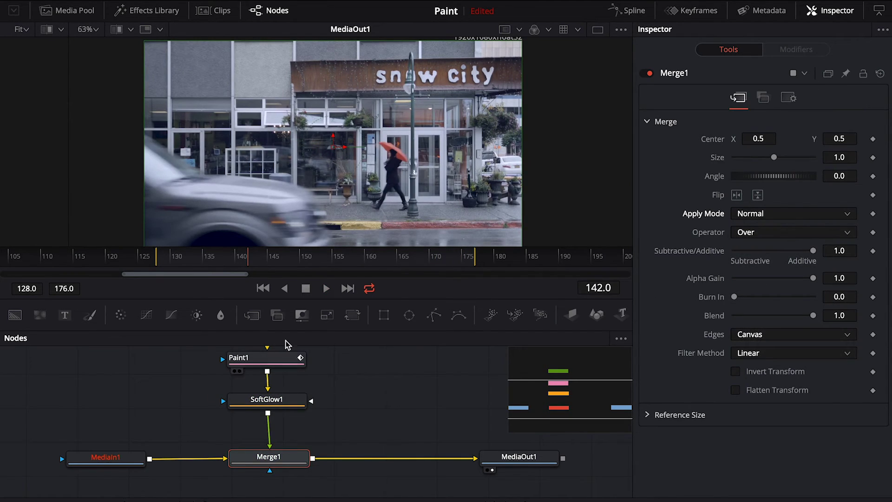
drag(276, 254, 346, 259)
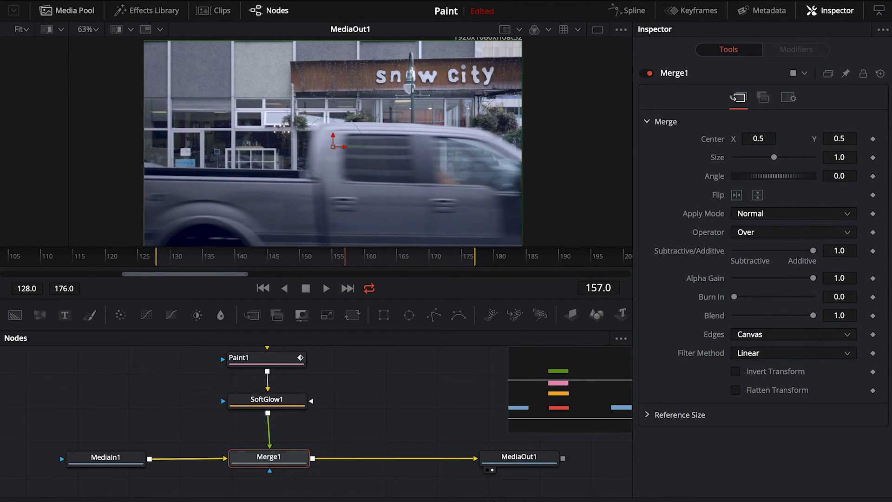
On the Edit page, replay Timeline 1 from the start several times to review the glowing lamp-post stroke
key(shift+4)
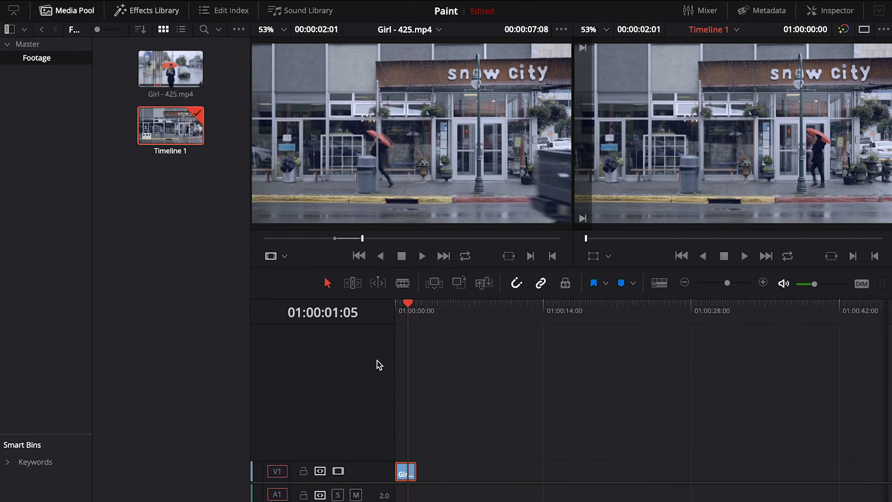
drag(412, 309, 396, 308)
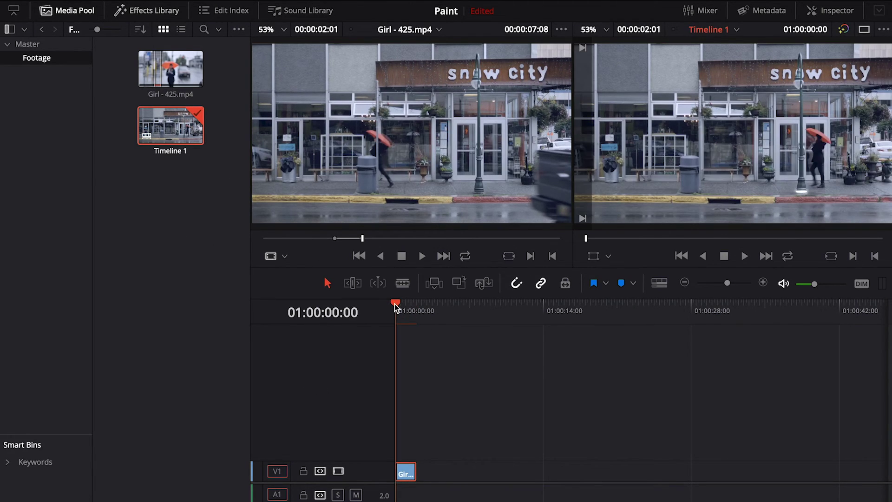
key(space)
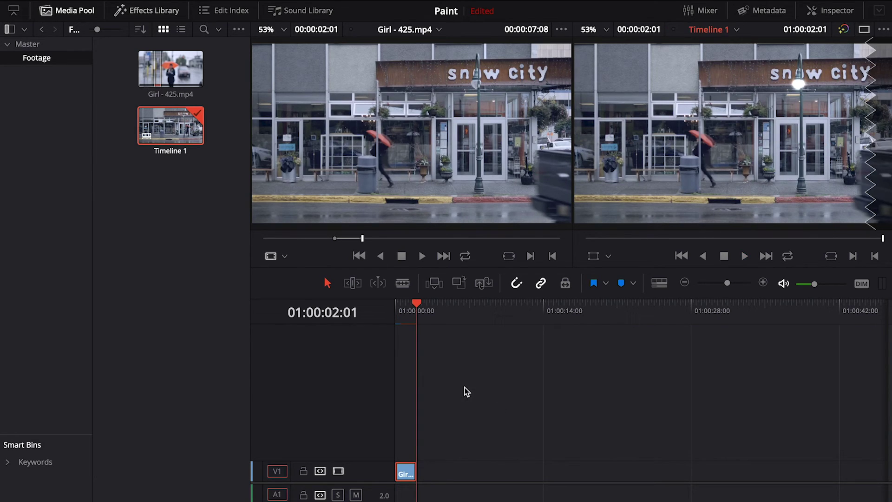
drag(416, 305, 401, 309)
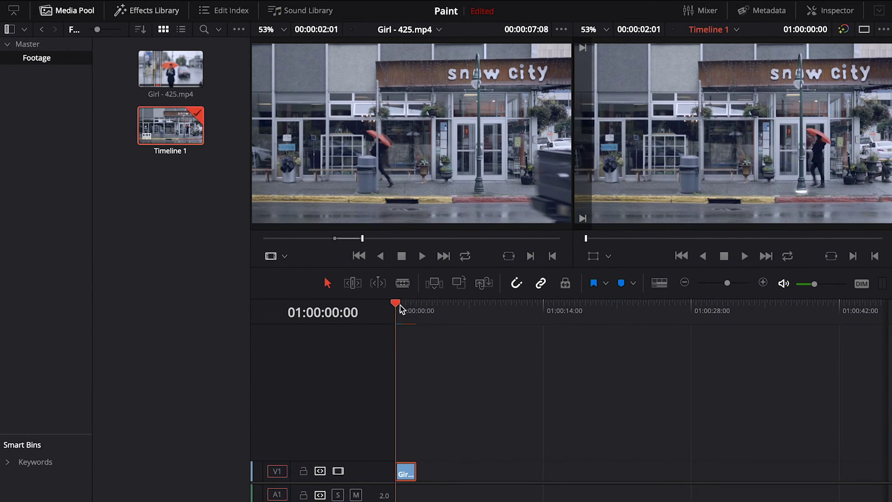
key(space)
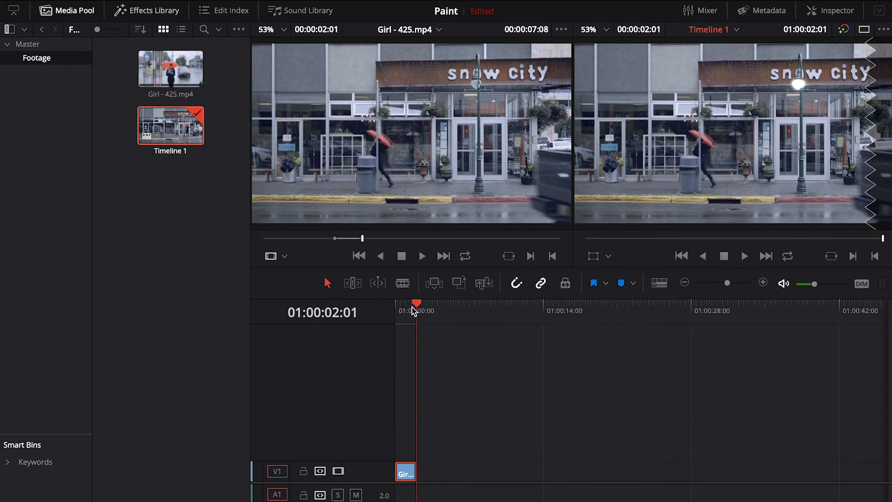
drag(417, 304, 399, 304)
key(space)
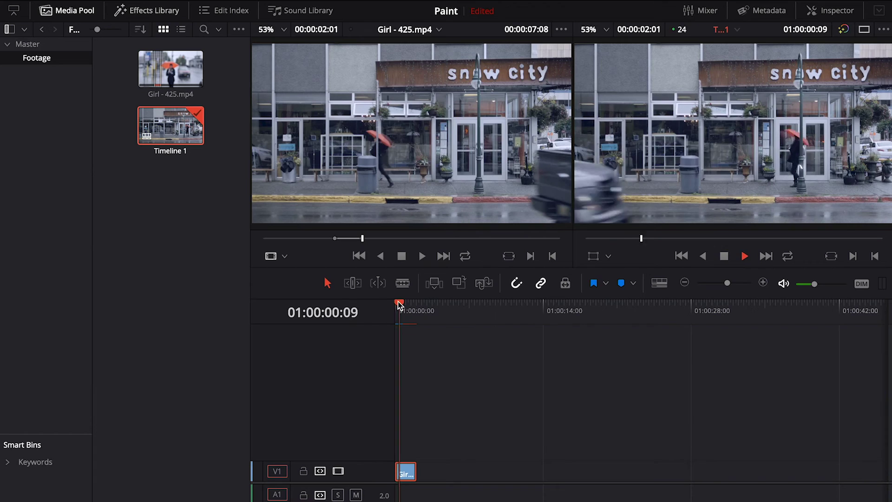